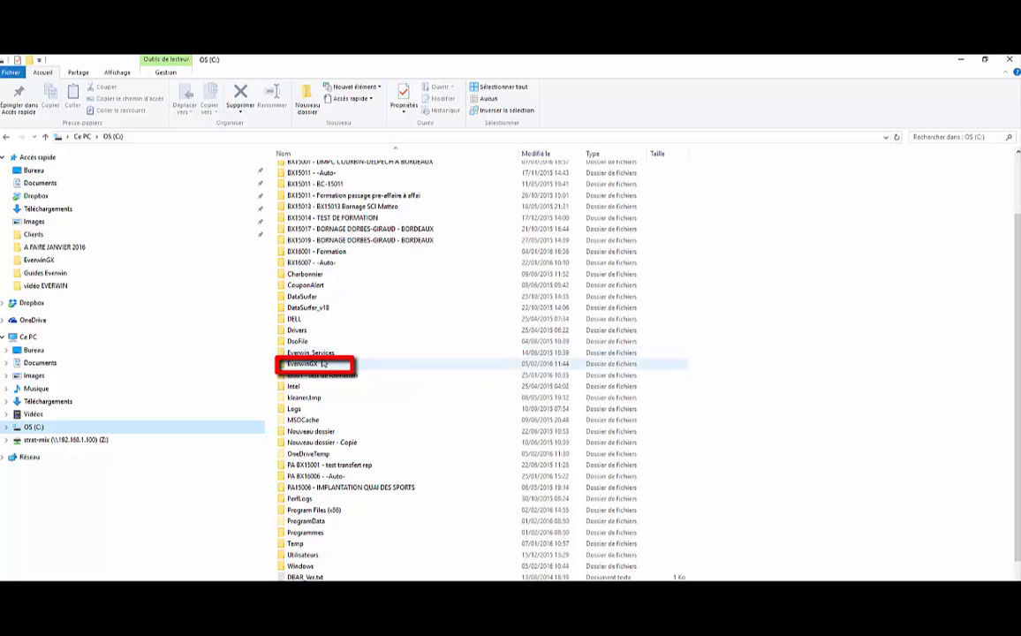
Open the Convocation Riverains.dot template itself for editing from the EverwinGX folder
{"action": "double_click", "coordinate": [309, 364]}
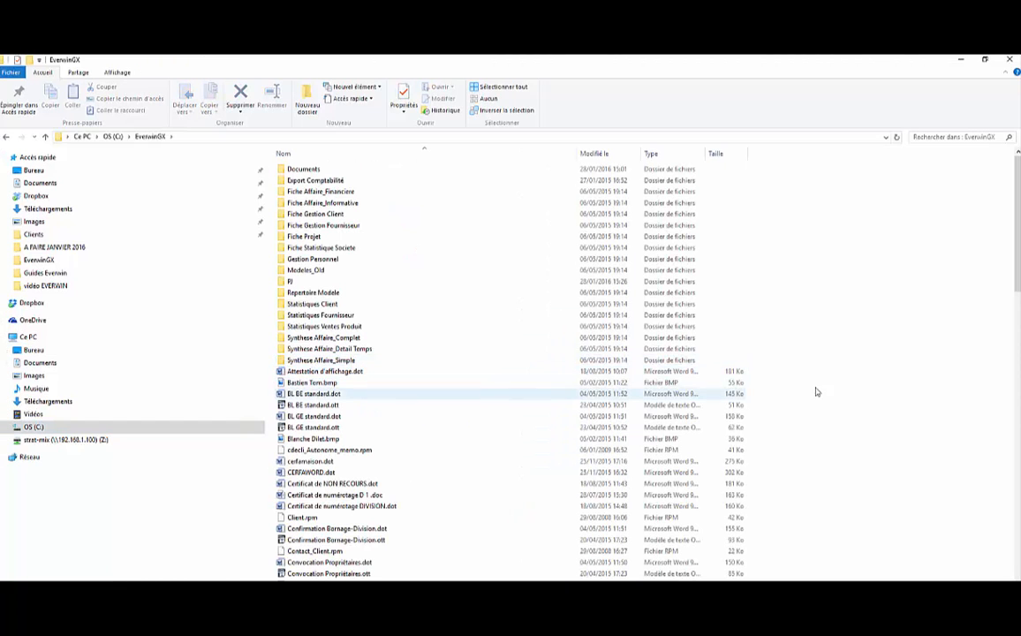
{"action": "scroll", "coordinate": [435, 377], "scroll_direction": "down", "scroll_amount": 5}
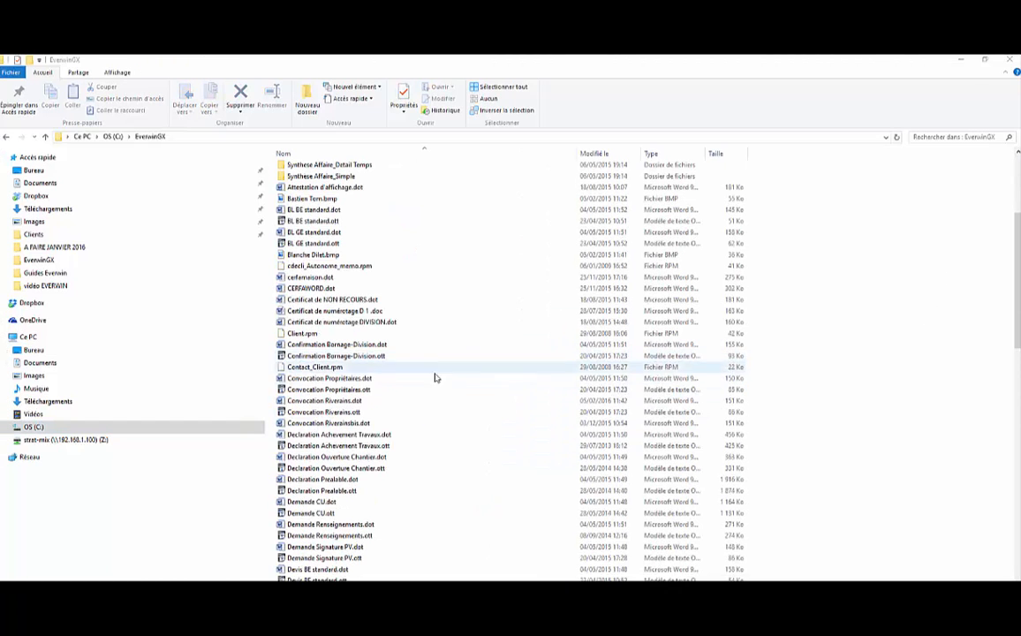
{"action": "right_click", "coordinate": [345, 403]}
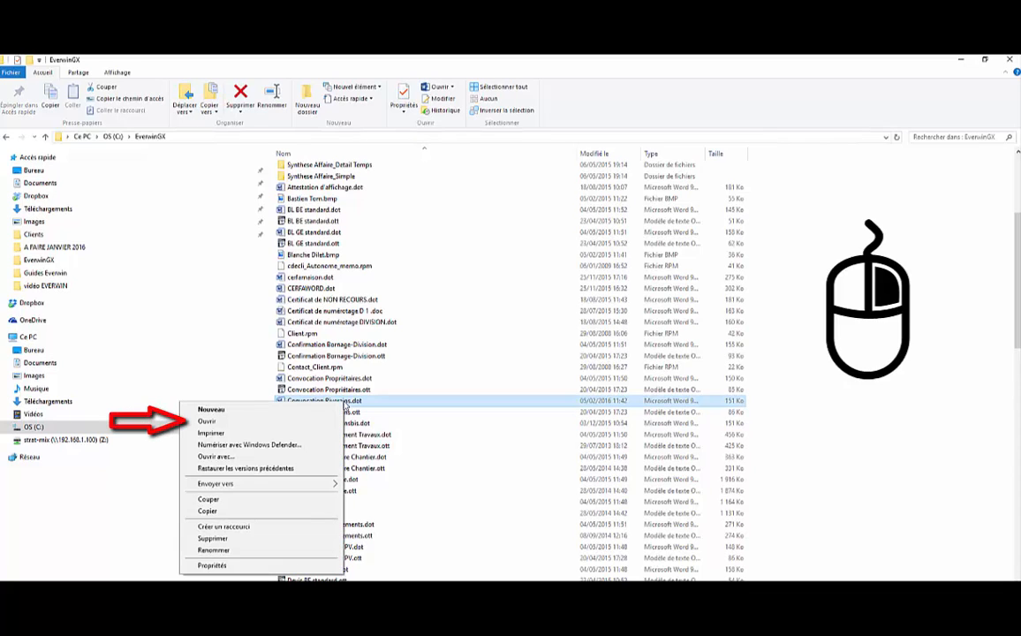
{"action": "left_click", "coordinate": [240, 422]}
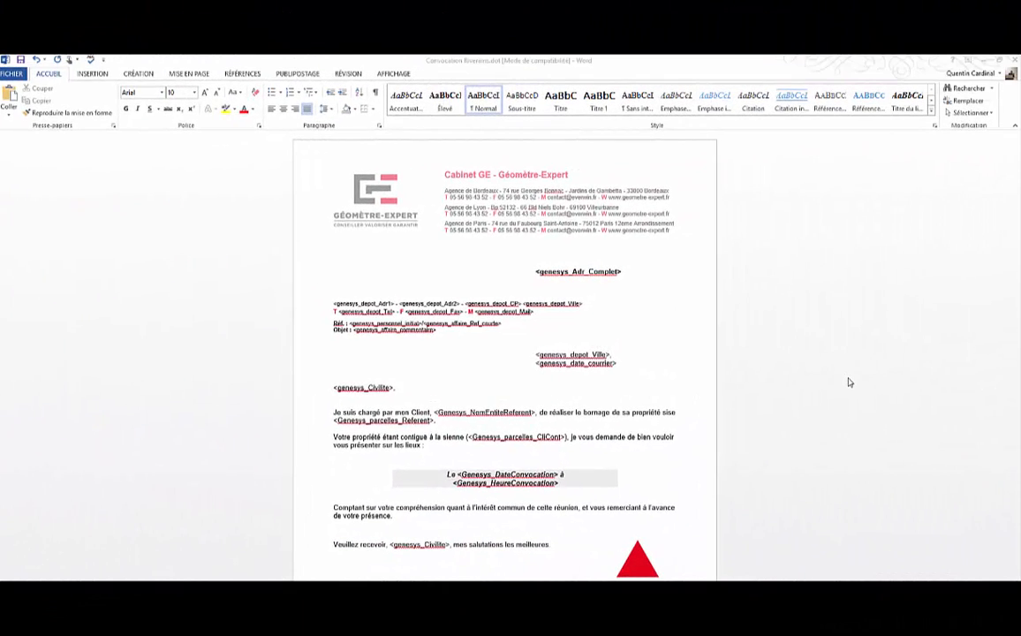
Add "JE PEUX DONC MODIFIER LE DOCUMENT COMME BON ME SEMBLE." after the <Genesys_parcelles_Referent> field, and save and close the template
{"action": "left_click", "coordinate": [451, 428]}
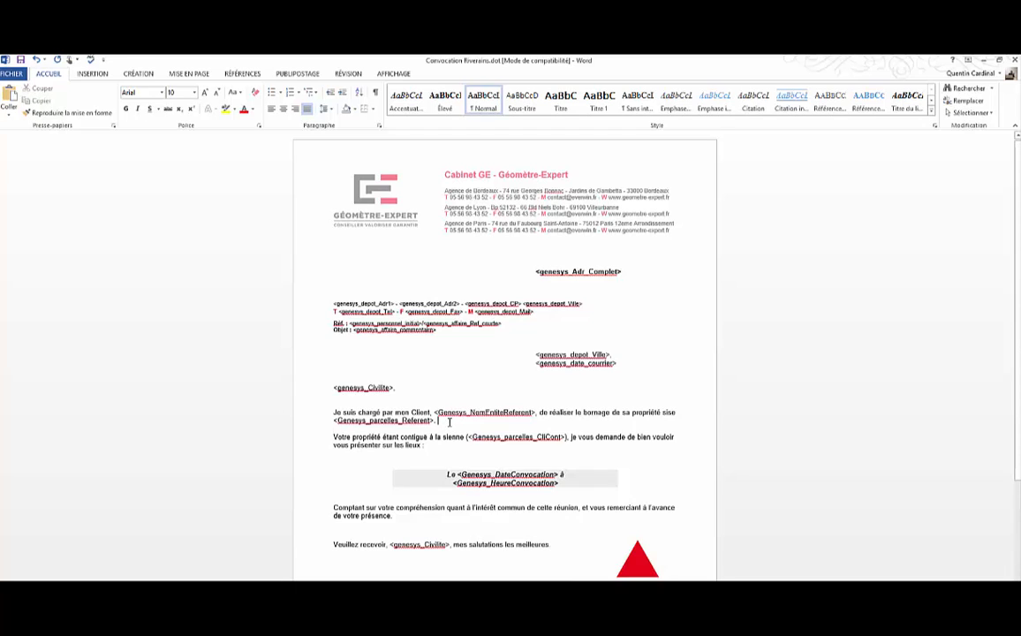
{"action": "type", "text": "Je reUX DO"}
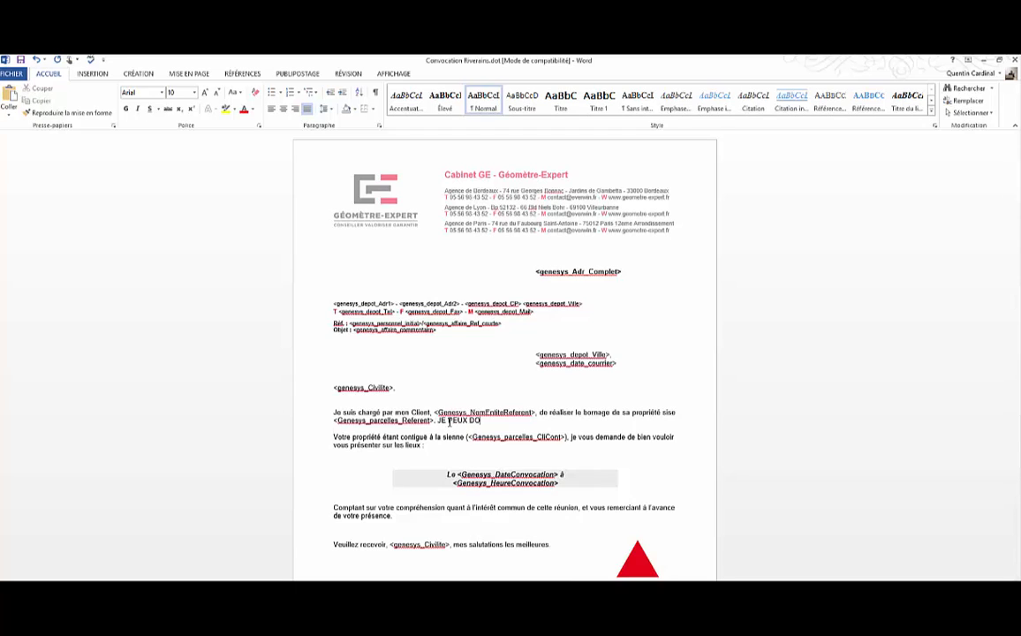
{"action": "type", "text": "NC MODIFIER LE DOCUMENT COMM"}
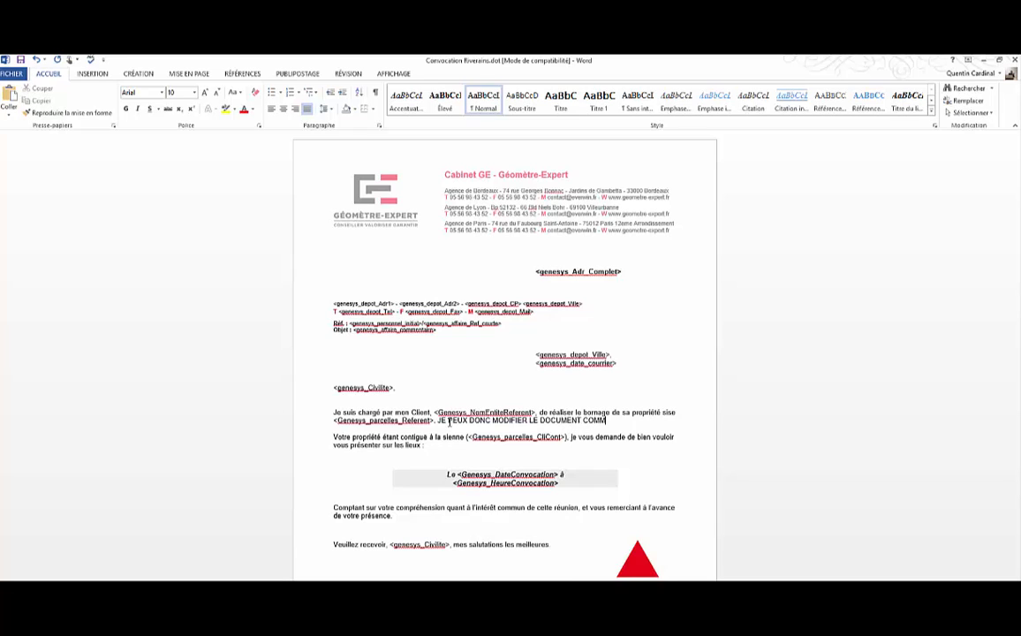
{"action": "type", "text": "E BON ME SEMBLE."}
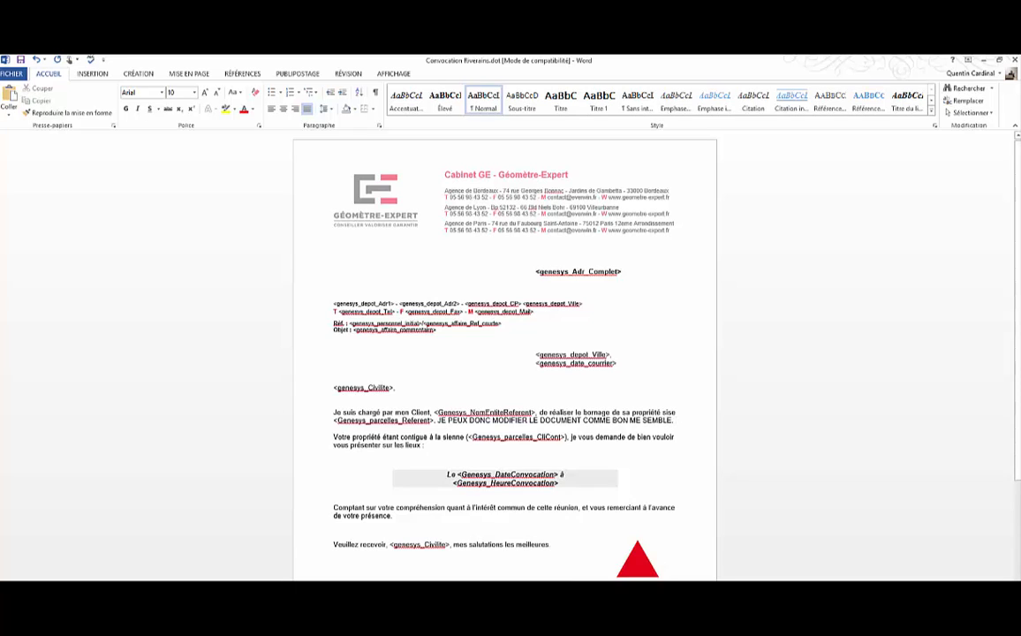
{"action": "left_click", "coordinate": [636, 590]}
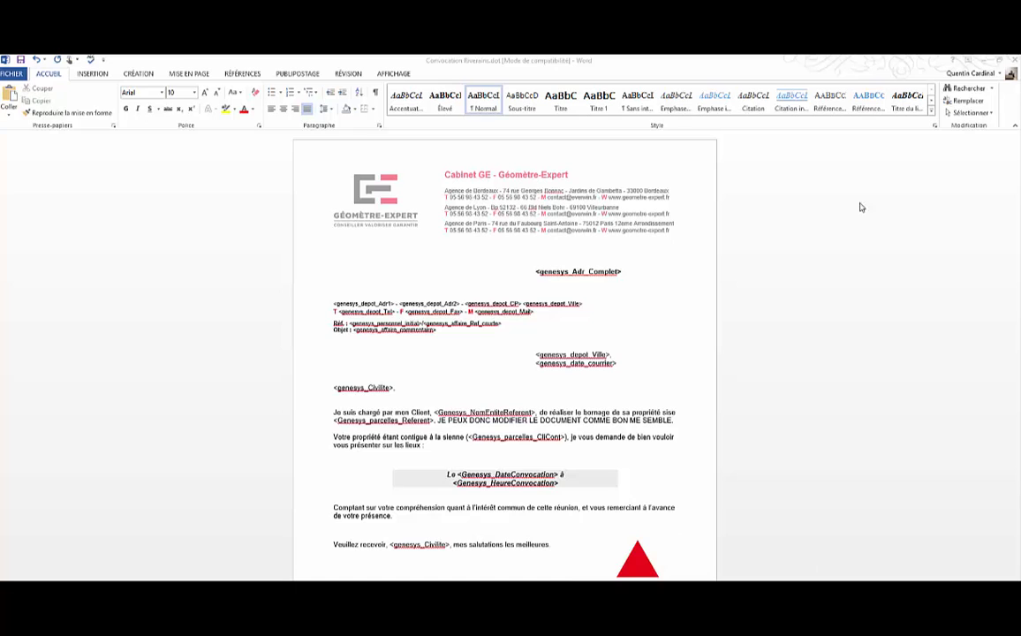
{"action": "left_click", "coordinate": [1015, 61]}
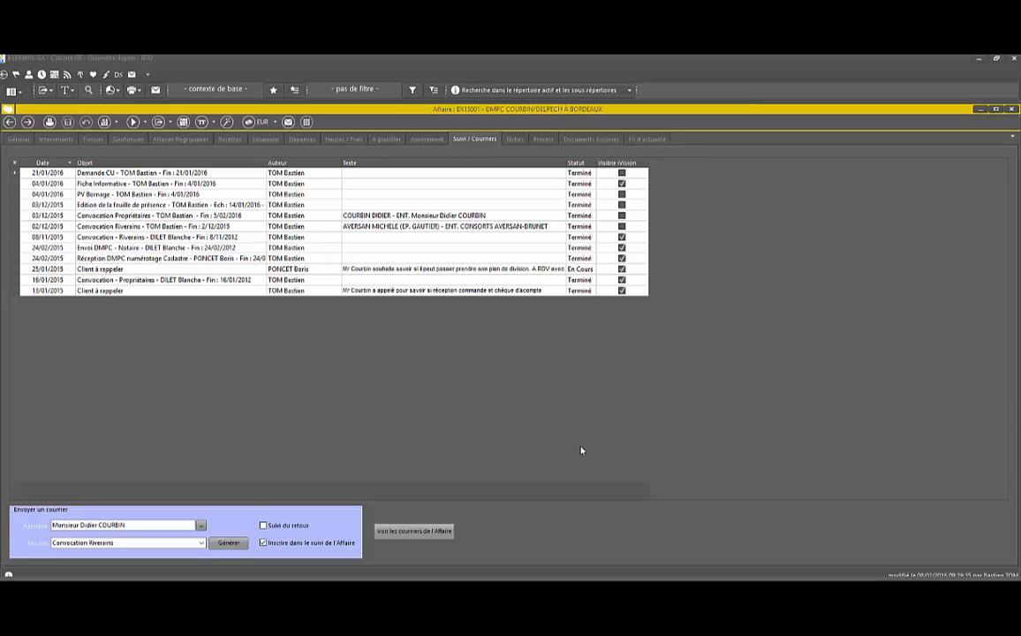
Switch to Everwin GX, generate the Convocation Riverains letter for the first recipient marked Riverain, and maximize the resulting Word document
{"action": "left_click", "coordinate": [229, 543]}
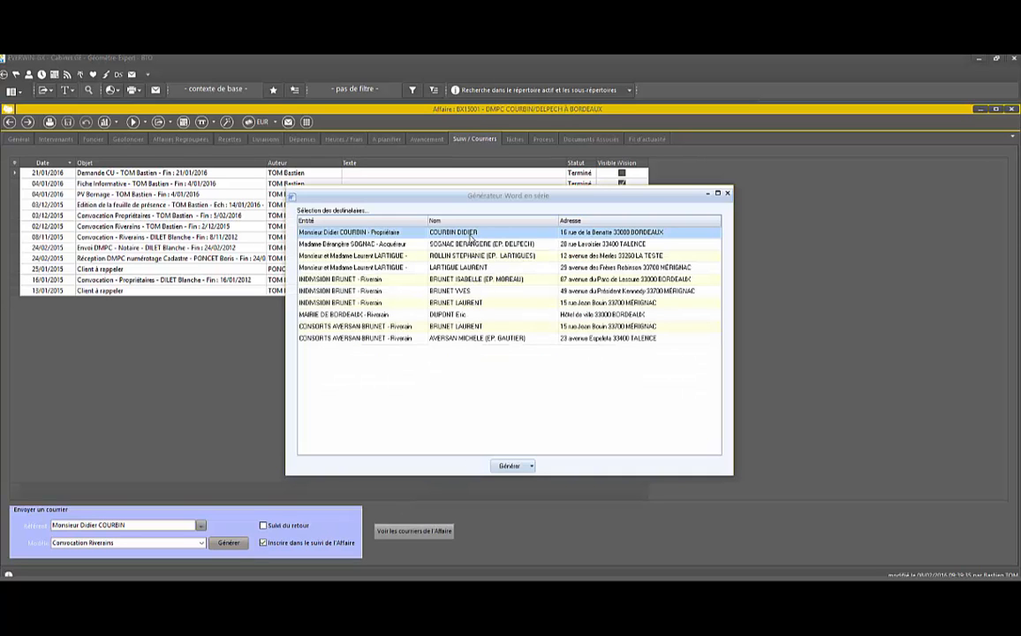
{"action": "left_click", "coordinate": [453, 279]}
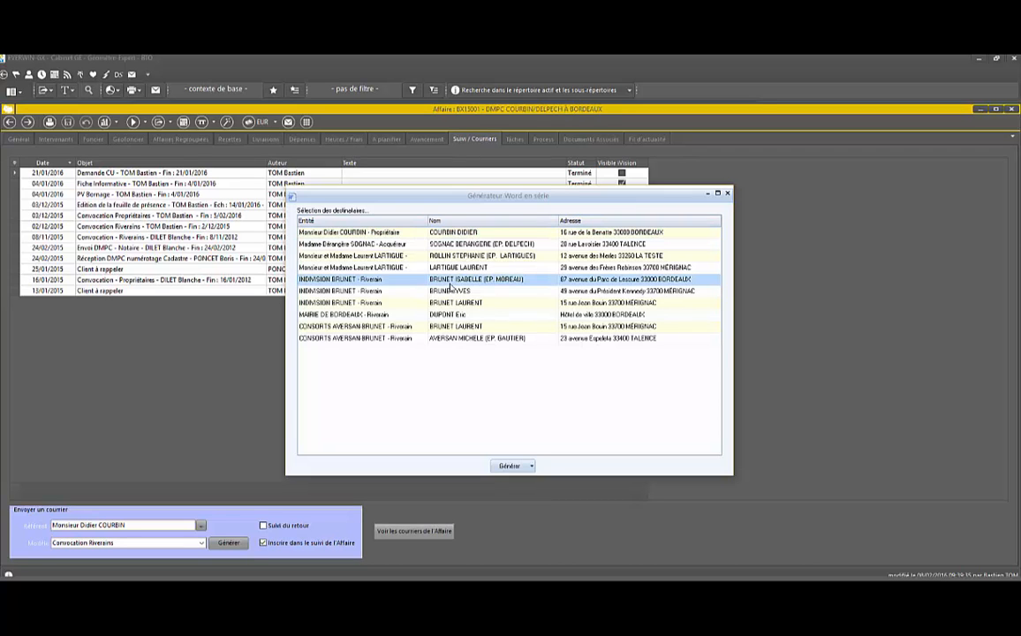
{"action": "left_click", "coordinate": [508, 466]}
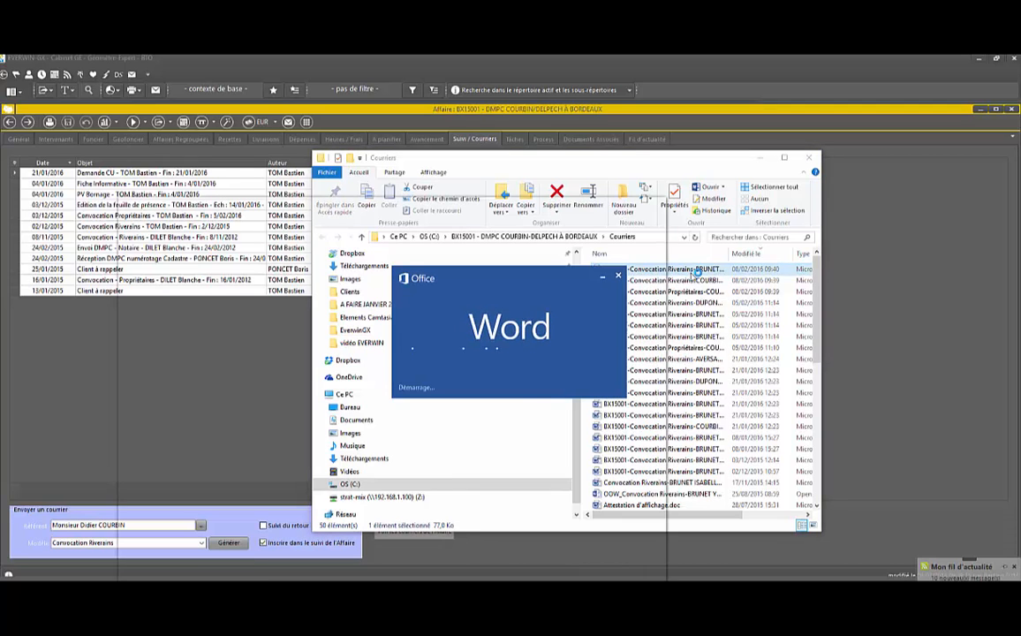
{"action": "left_click", "coordinate": [643, 208]}
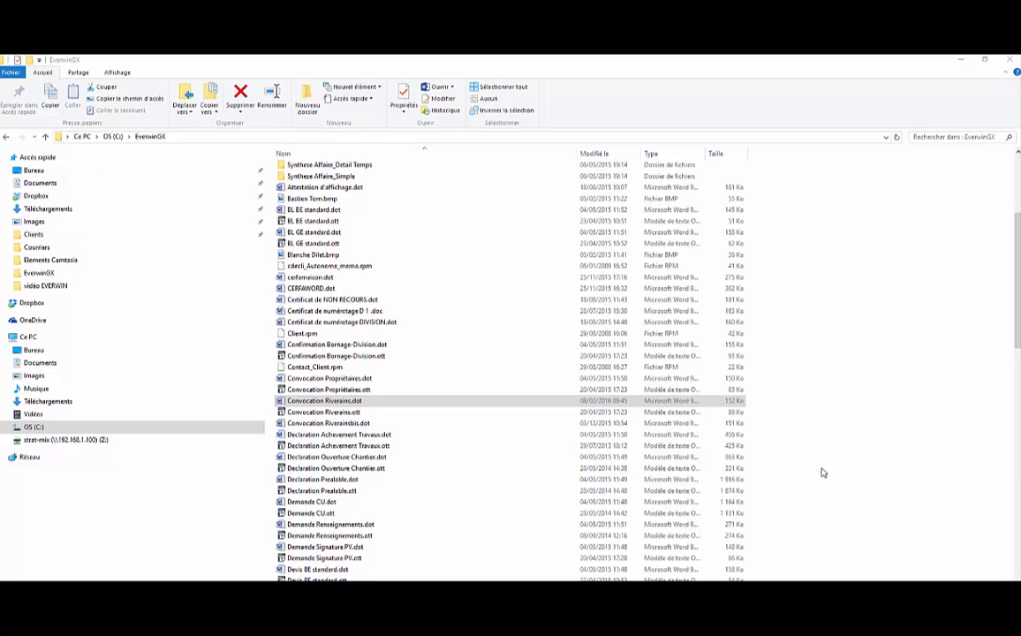
Return to the EverwinGX folder and reopen Convocation Riverains.dot for editing in a maximized window
{"action": "left_click", "coordinate": [408, 405]}
{"action": "right_click", "coordinate": [407, 405]}
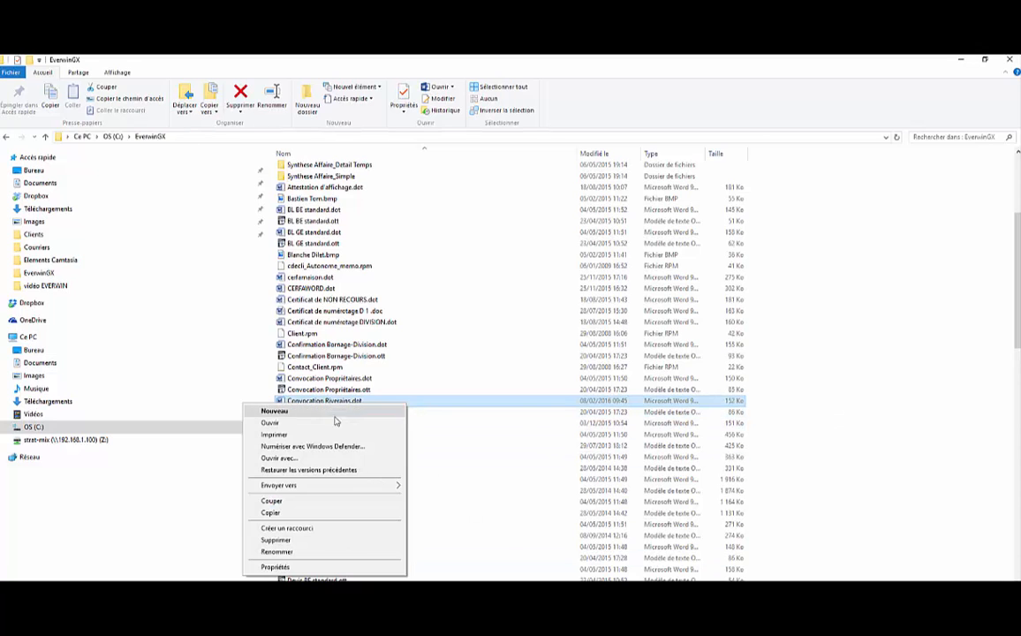
{"action": "left_click", "coordinate": [295, 422]}
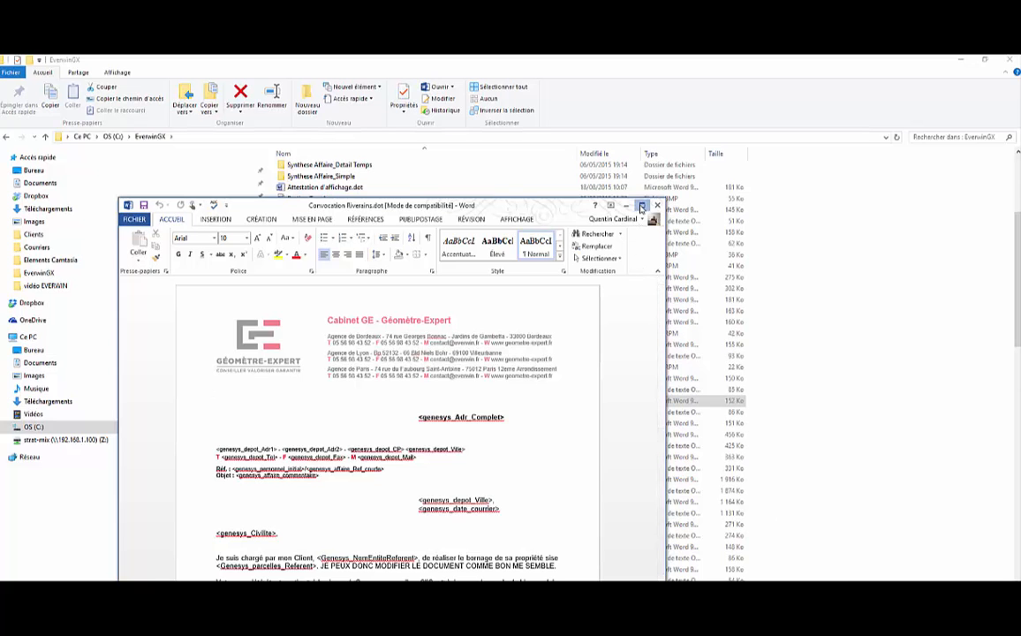
{"action": "left_click", "coordinate": [641, 205]}
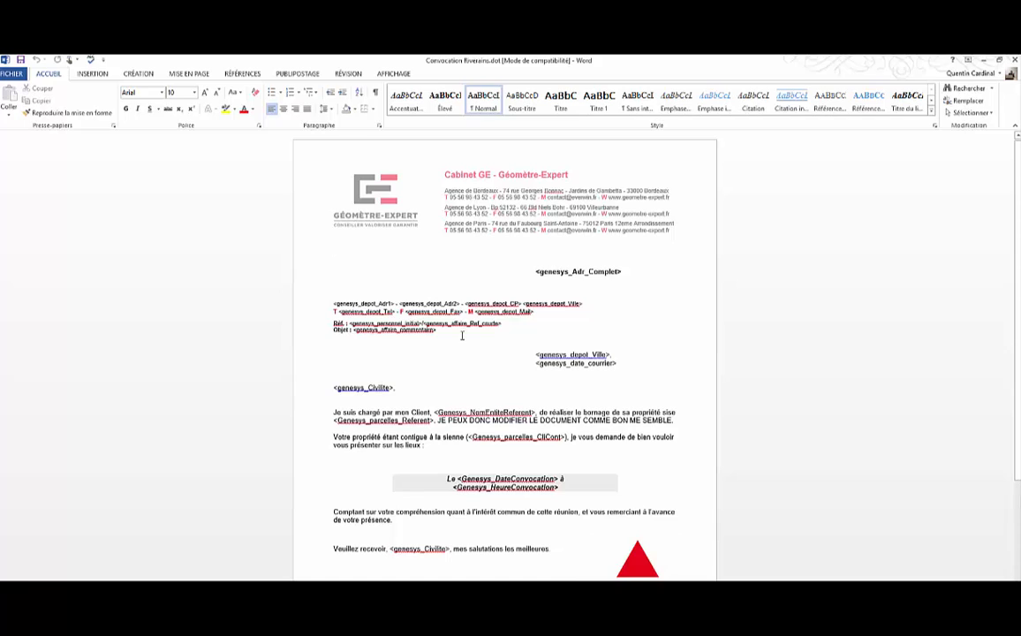
Insert the PropriétéDoc field genesys_Adr_Complet on the blank line below "vous présenter sur les lieux :", and save and close the template
{"action": "left_click", "coordinate": [336, 465]}
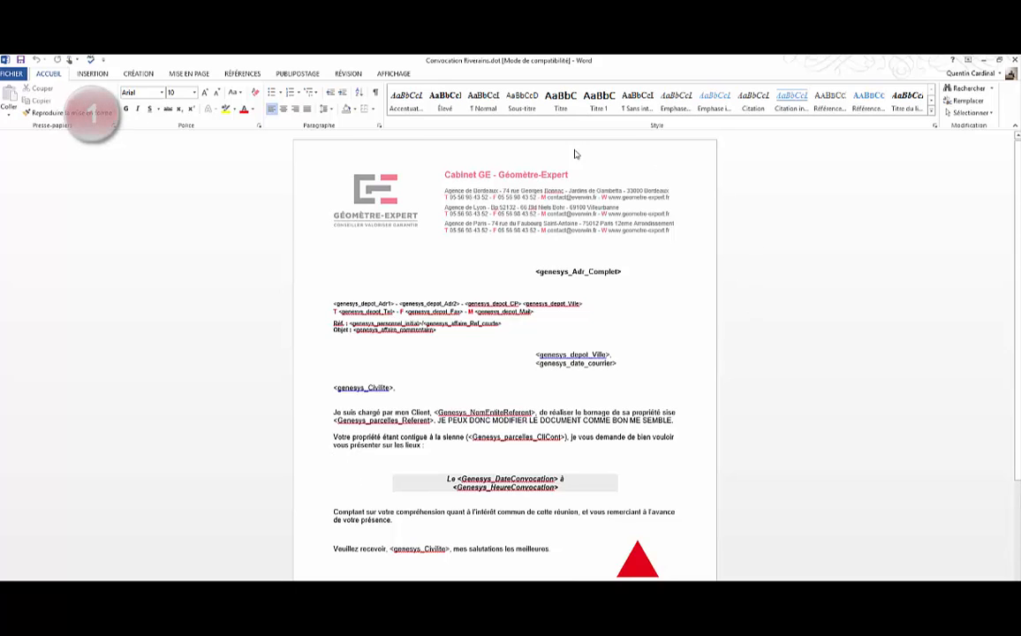
{"action": "left_click", "coordinate": [94, 75]}
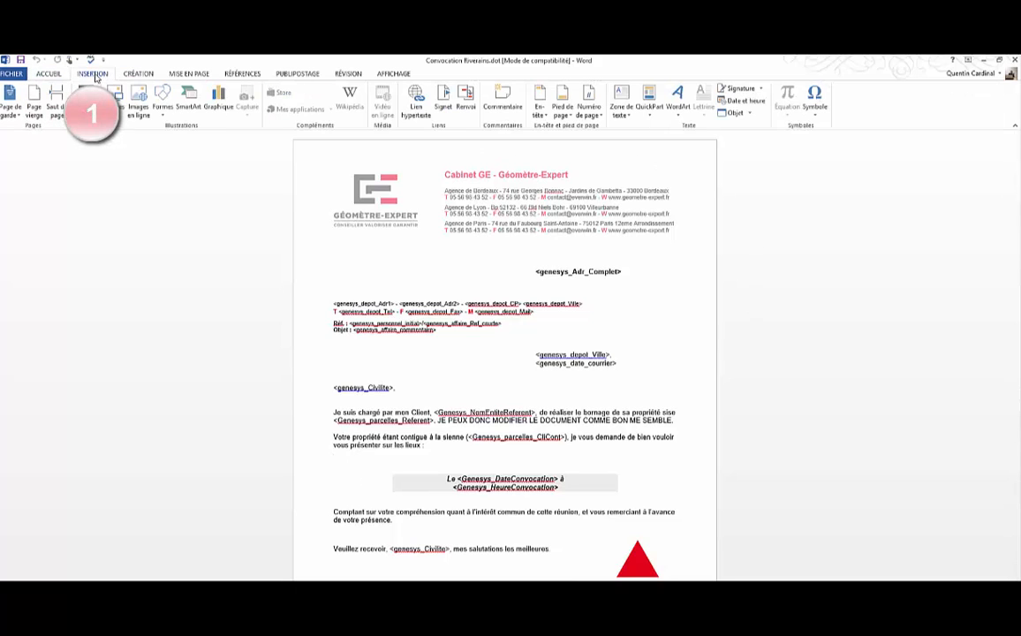
{"action": "left_click", "coordinate": [657, 110]}
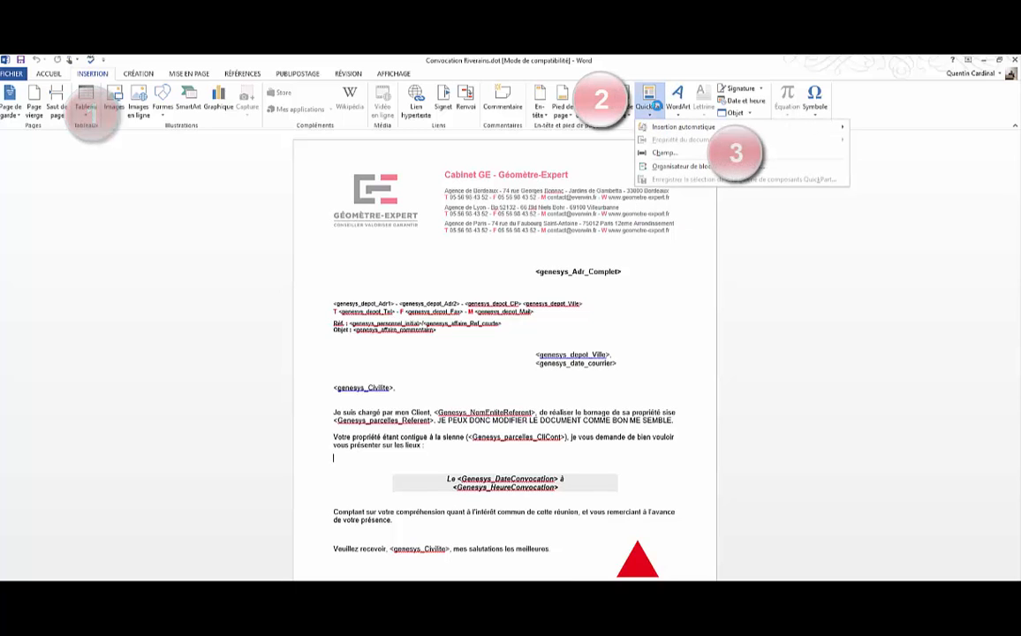
{"action": "left_click", "coordinate": [659, 153]}
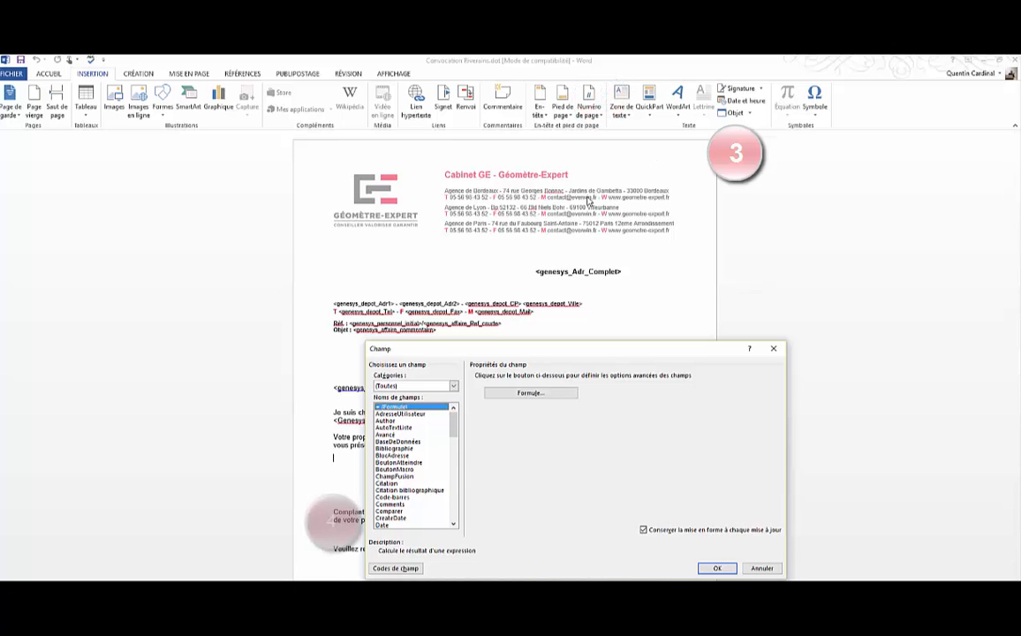
{"action": "key", "text": "r"}
{"action": "left_click", "coordinate": [394, 518]}
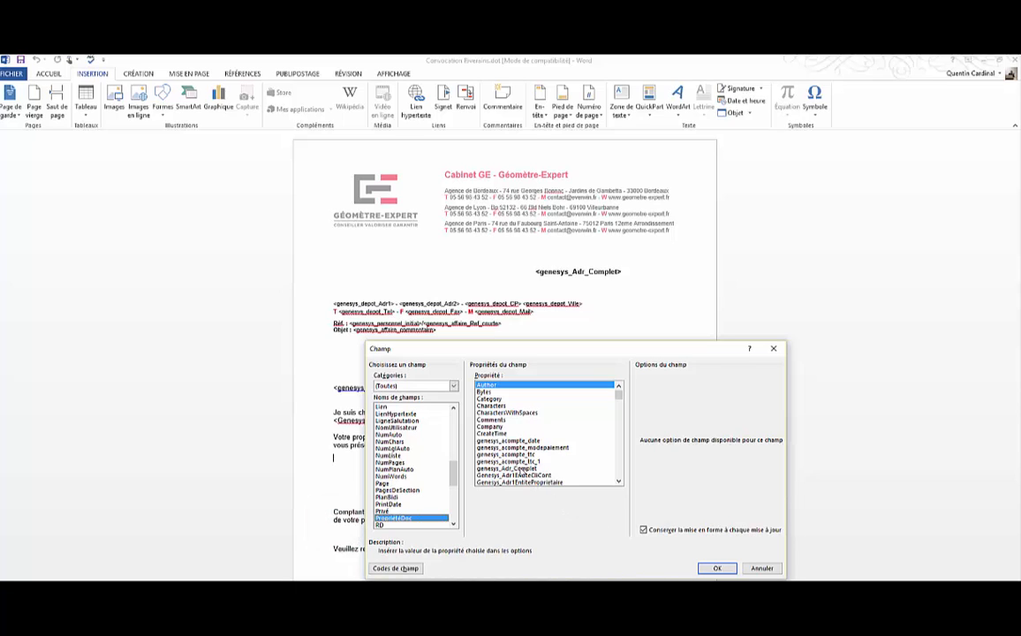
{"action": "left_click", "coordinate": [527, 469]}
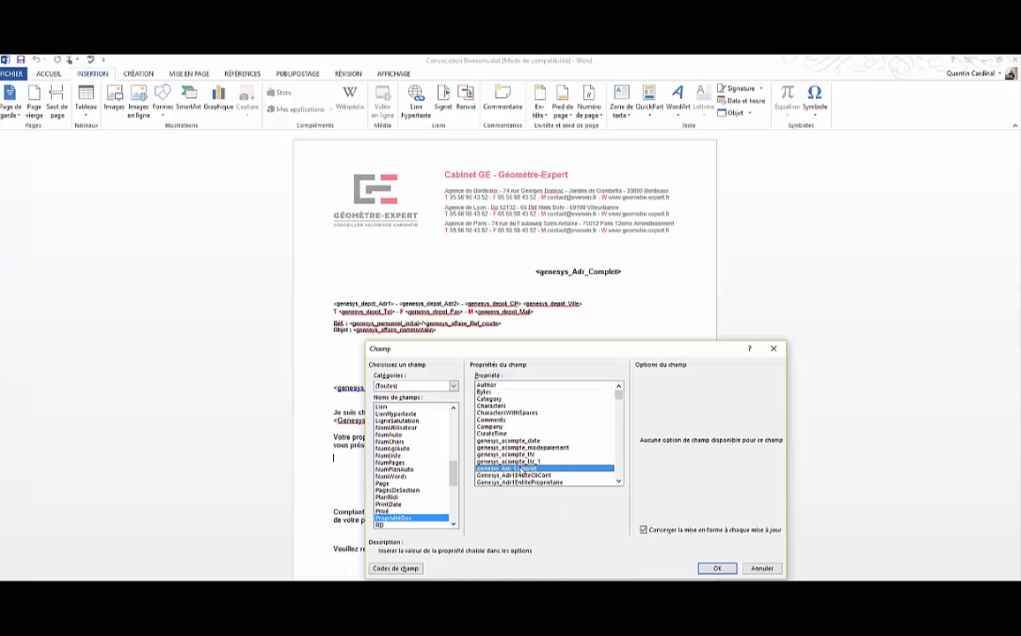
{"action": "left_click", "coordinate": [718, 568]}
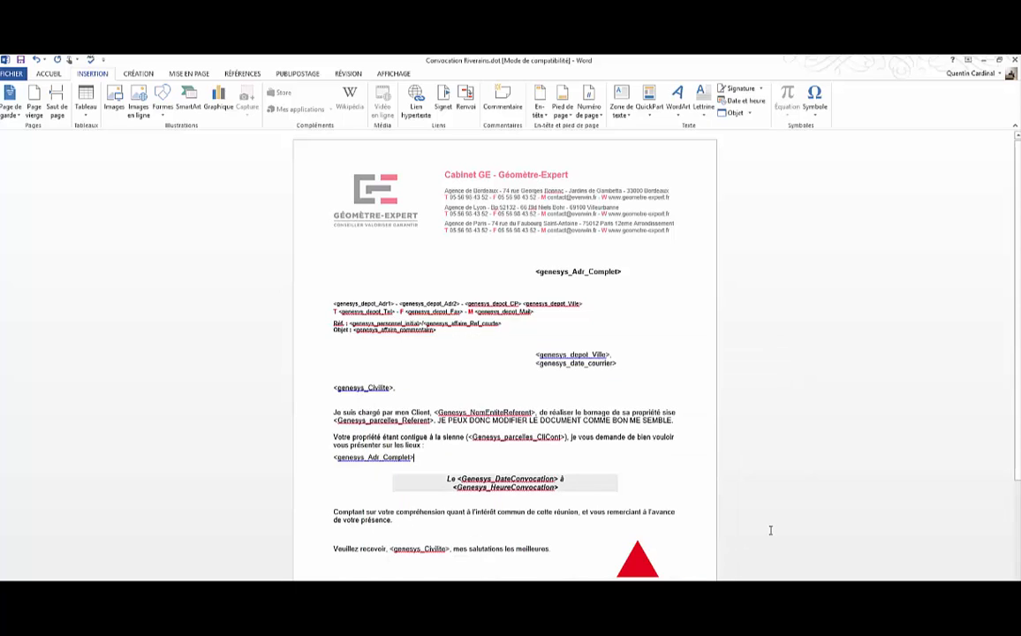
{"action": "left_click", "coordinate": [1015, 61]}
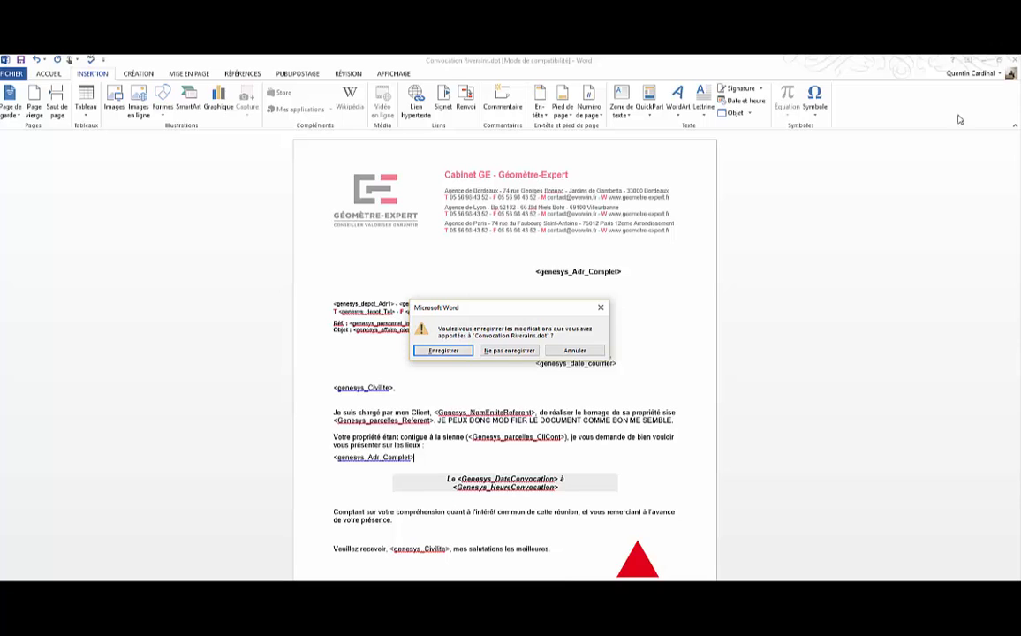
{"action": "key", "text": "Return"}
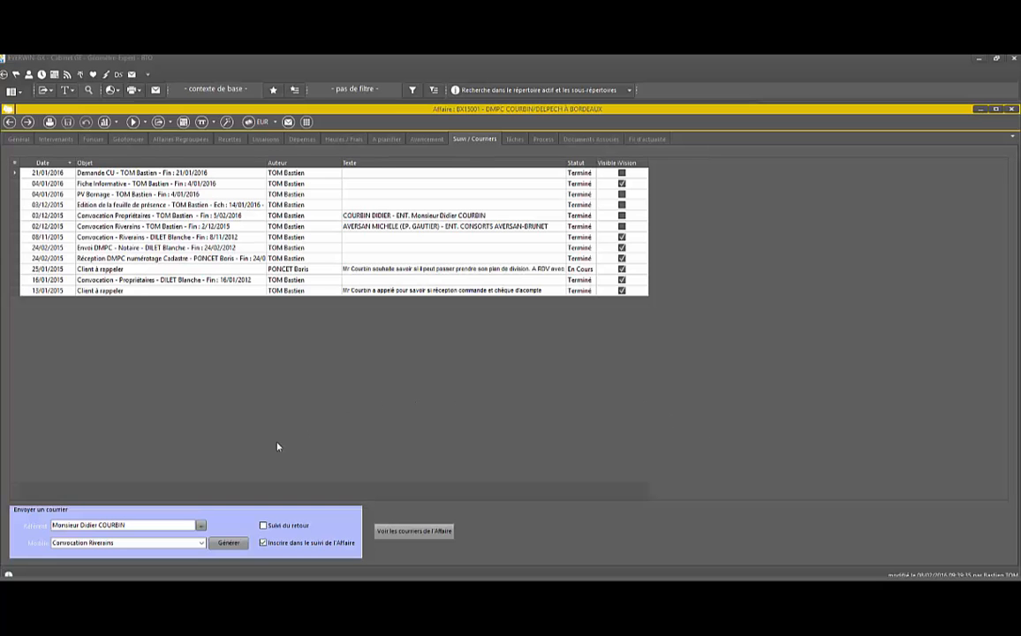
In Everwin GX, generate the riverain letter again from the updated template for the first recipient marked Riverain
{"action": "left_click", "coordinate": [232, 545]}
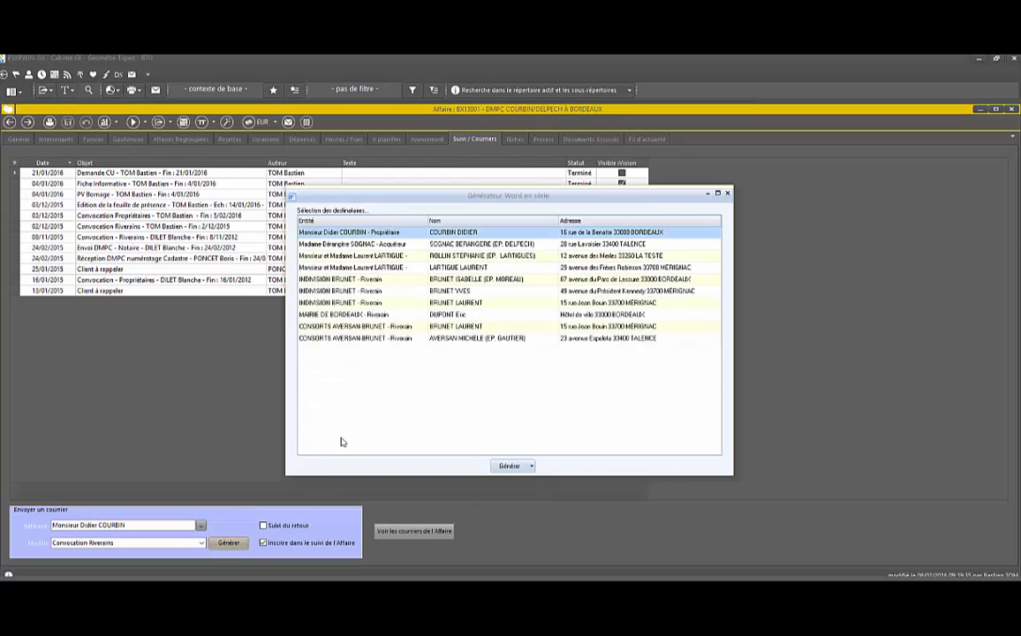
{"action": "left_click", "coordinate": [338, 279]}
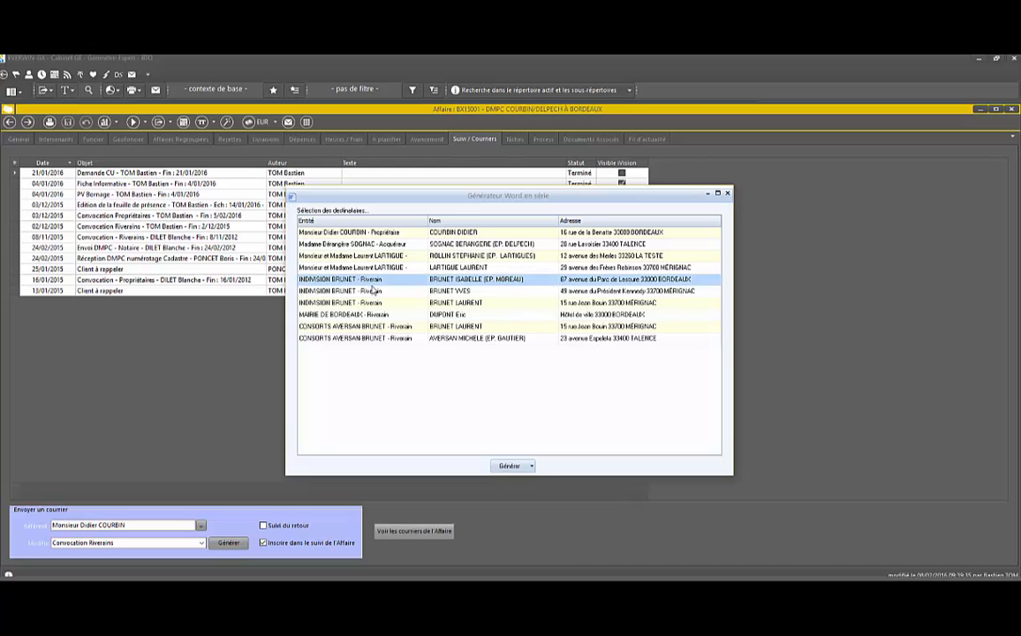
{"action": "left_click", "coordinate": [511, 467]}
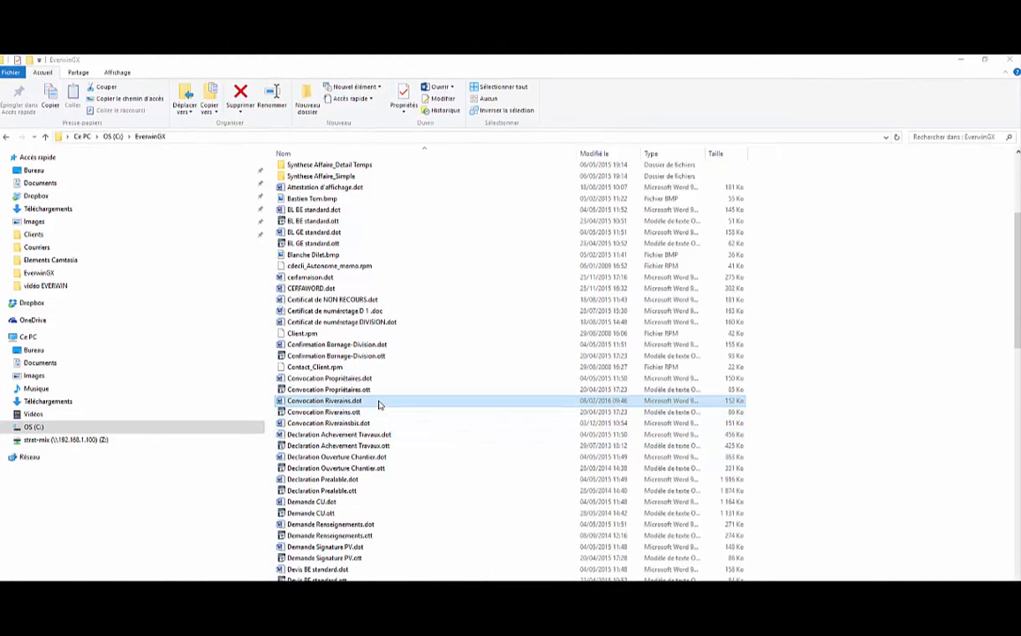
Open Convocation Riverains.dot from the EverwinGX folder and delete its body text from "Je suis chargé" through "à l'avance"
{"action": "right_click", "coordinate": [378, 403]}
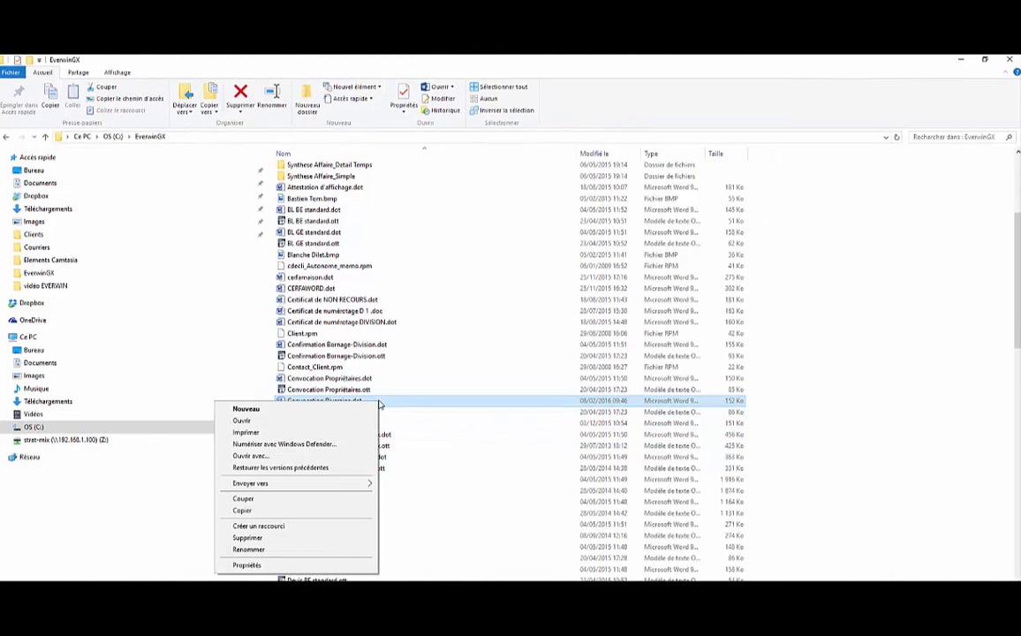
{"action": "left_click", "coordinate": [302, 426]}
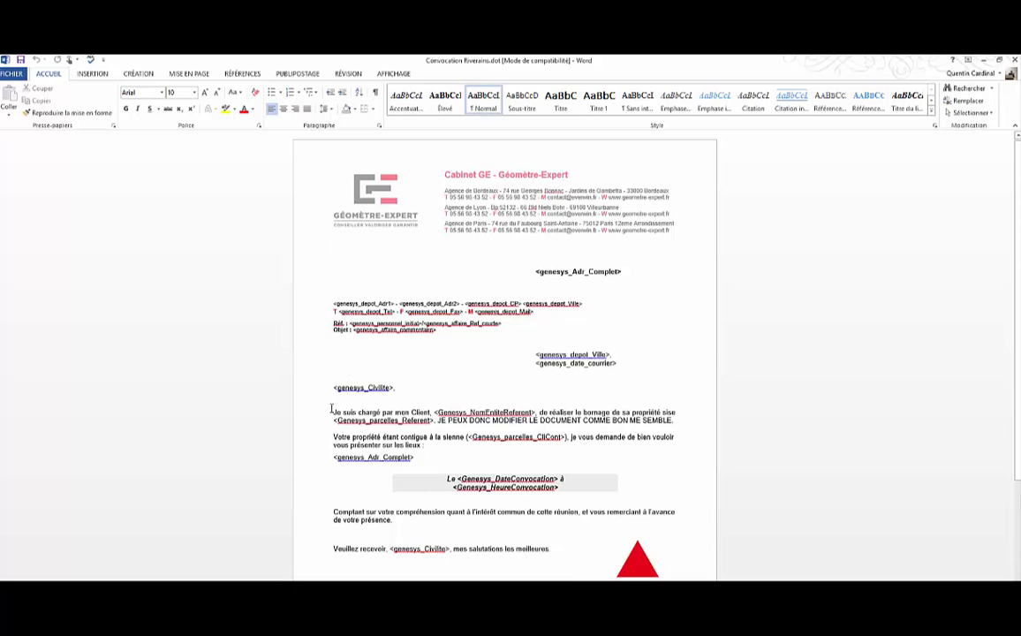
{"action": "left_click_drag", "start_coordinate": [332, 407], "coordinate": [683, 510]}
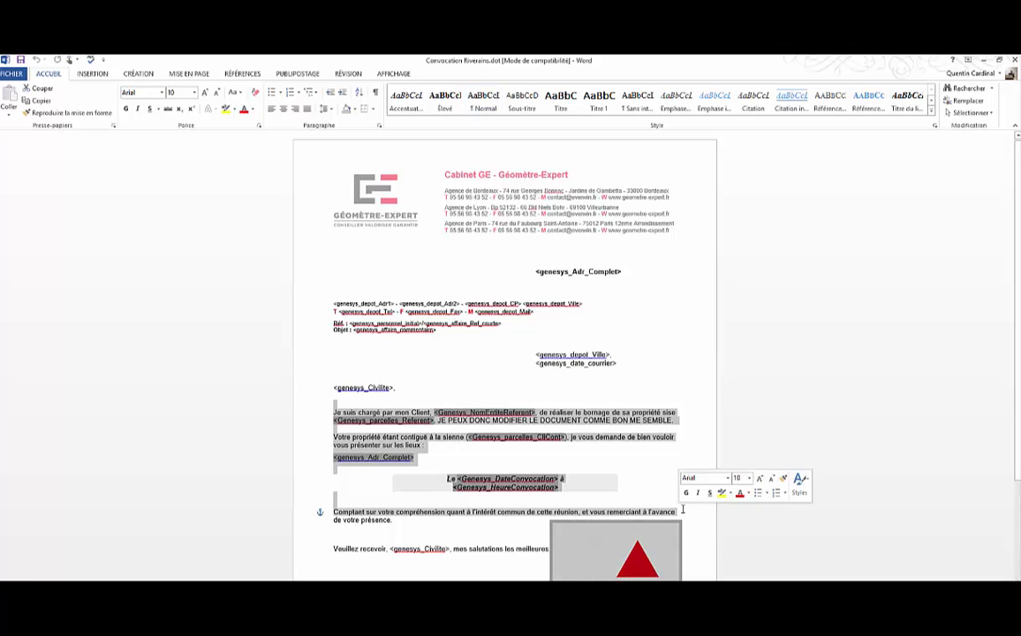
{"action": "key", "text": "Delete"}
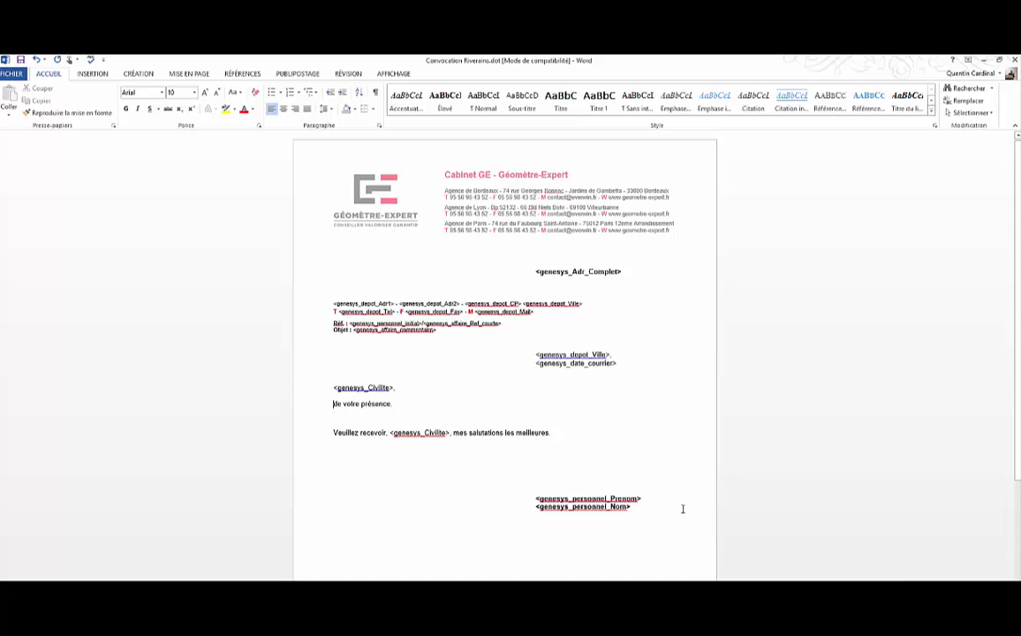
Replace "de votre présence." with a paragraph from "Voici un test de formation" to "champs de publipostage." on creating a new document from an existing one
{"action": "type", "text": "Voici un test de formation qui vous explique comment réaliser un nouveau document à partir d'un existant. Le but de cette démarche est q"}
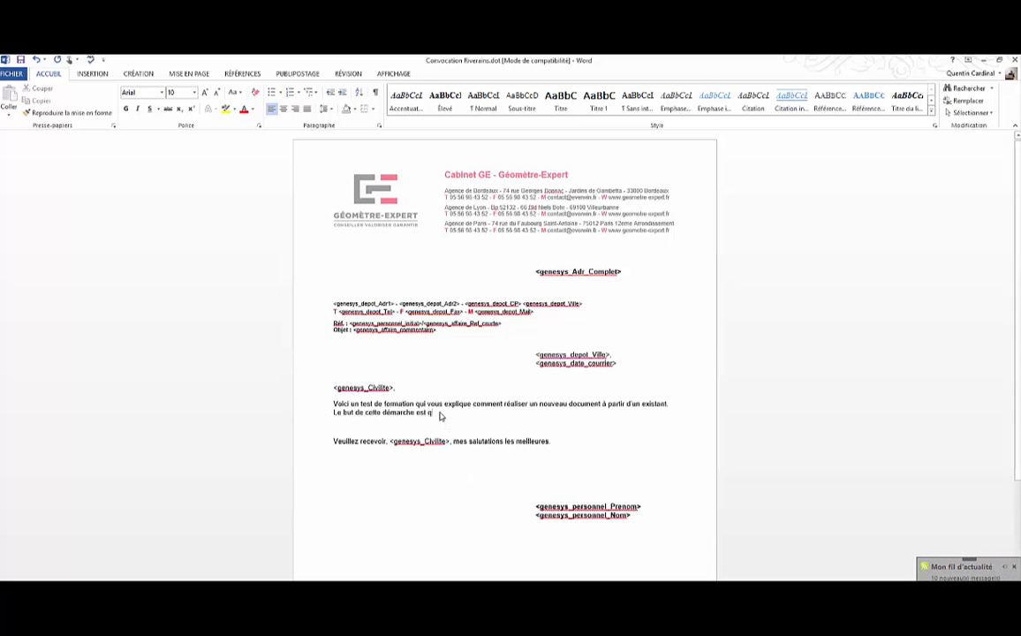
{"action": "type", "text": "ue vous retro"}
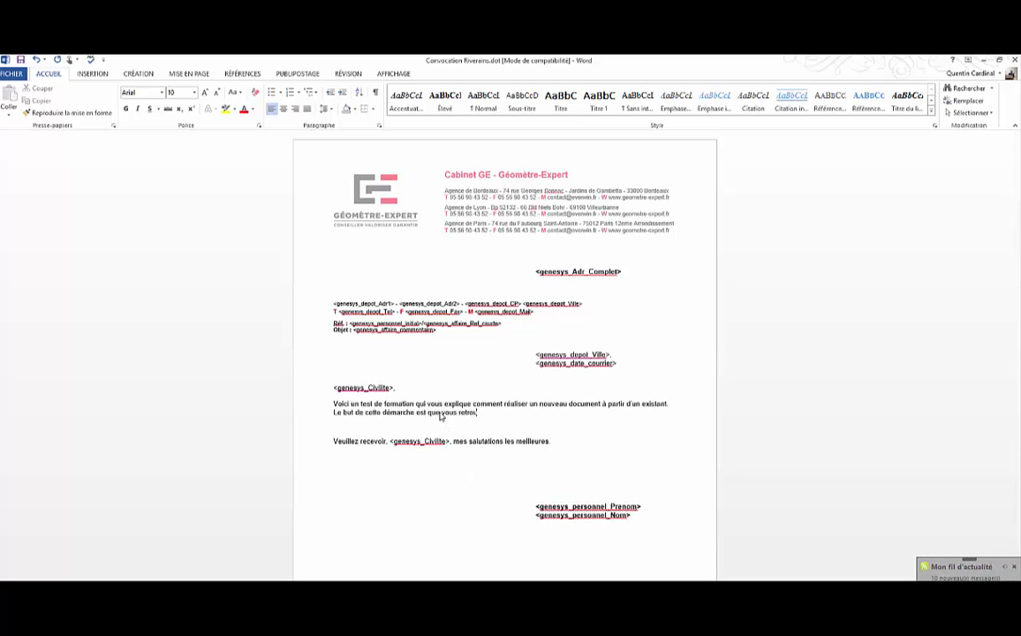
{"action": "type", "text": "uviez le contenu de"}
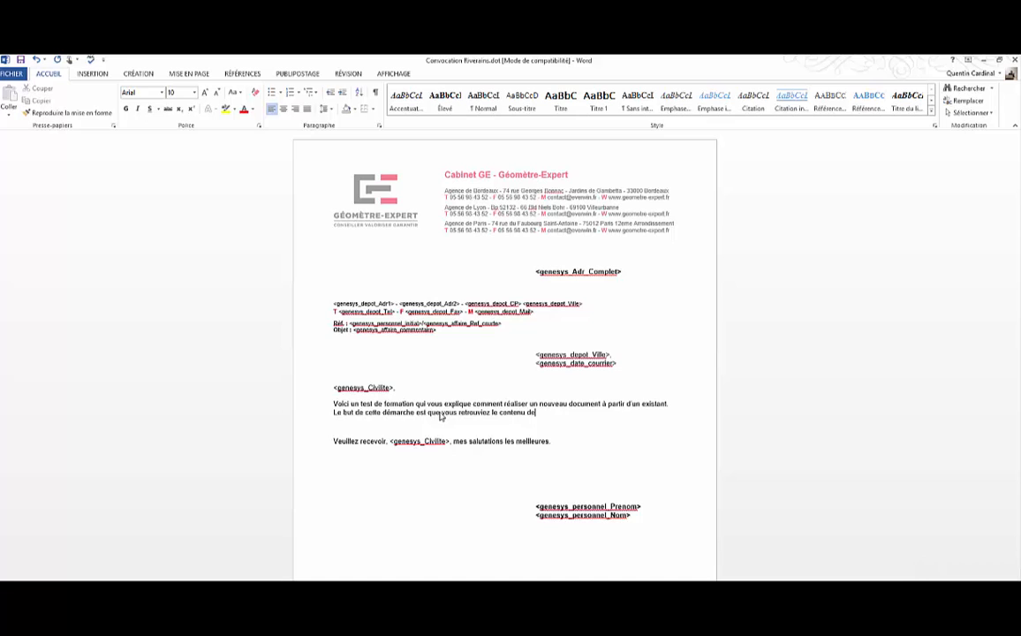
{"action": "type", "text": "s champs de publipostage."}
Add a separate paragraph below it reading "Le reste du document se gère comme un word classique."
{"action": "key", "text": "Return"}
{"action": "key", "text": "Return"}
{"action": "type", "text": "Le reste du c"}
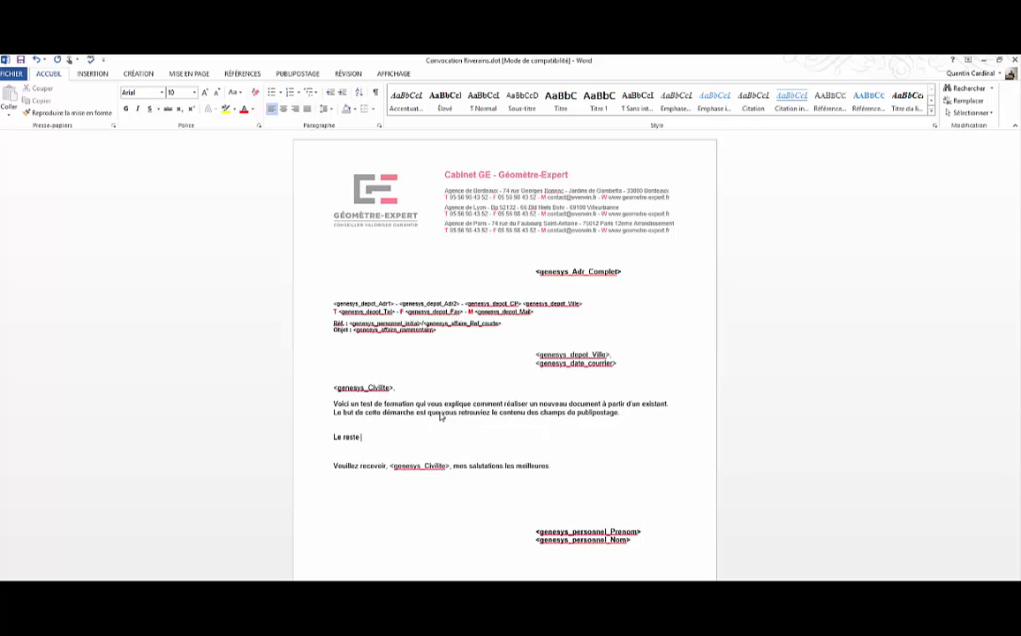
{"action": "type", "text": "cument se gère comme un wo"}
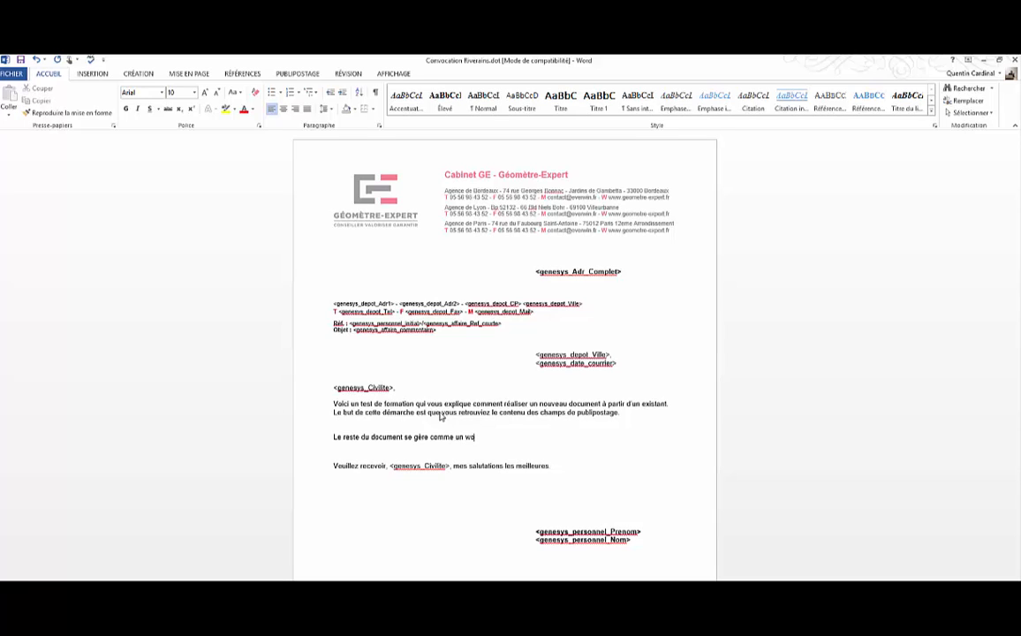
{"action": "type", "text": "rd classique."}
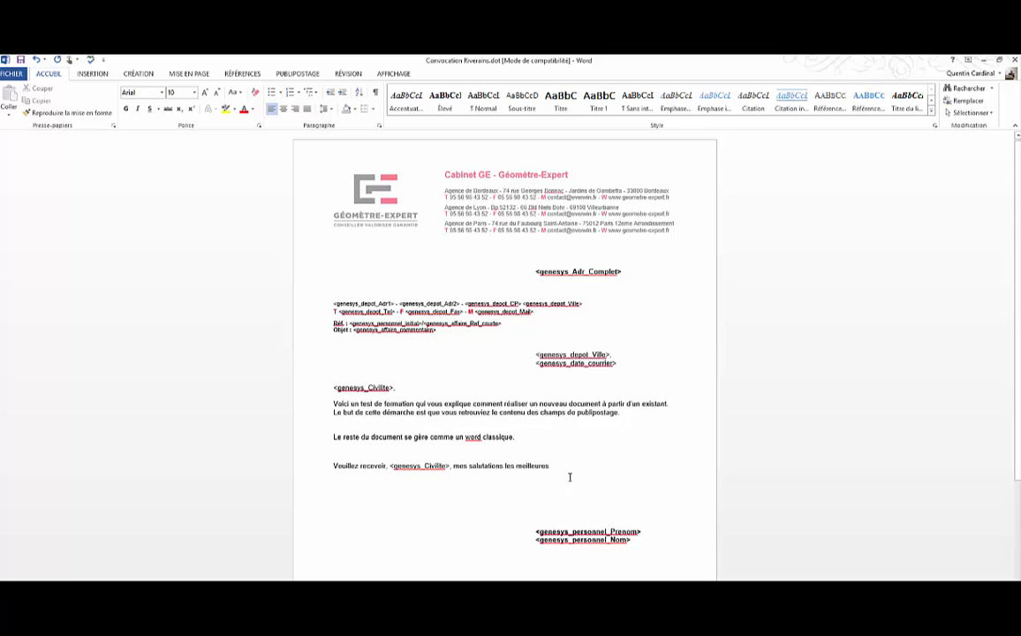
Save the document as a new template named Convocation Riverains2.dot in the EverwinGX folder
{"action": "left_click", "coordinate": [13, 74]}
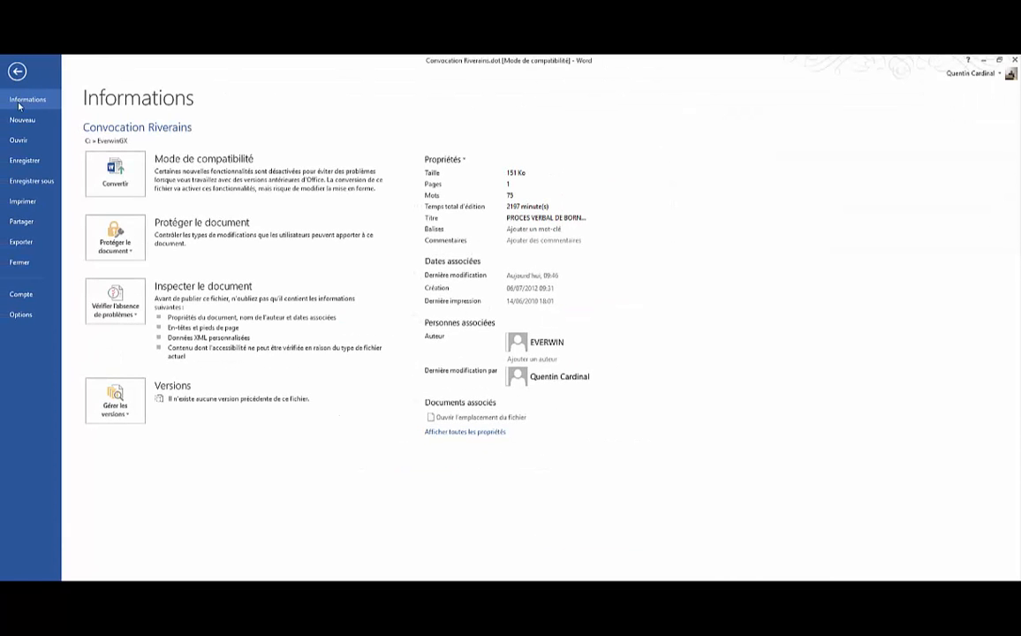
{"action": "left_click", "coordinate": [39, 183]}
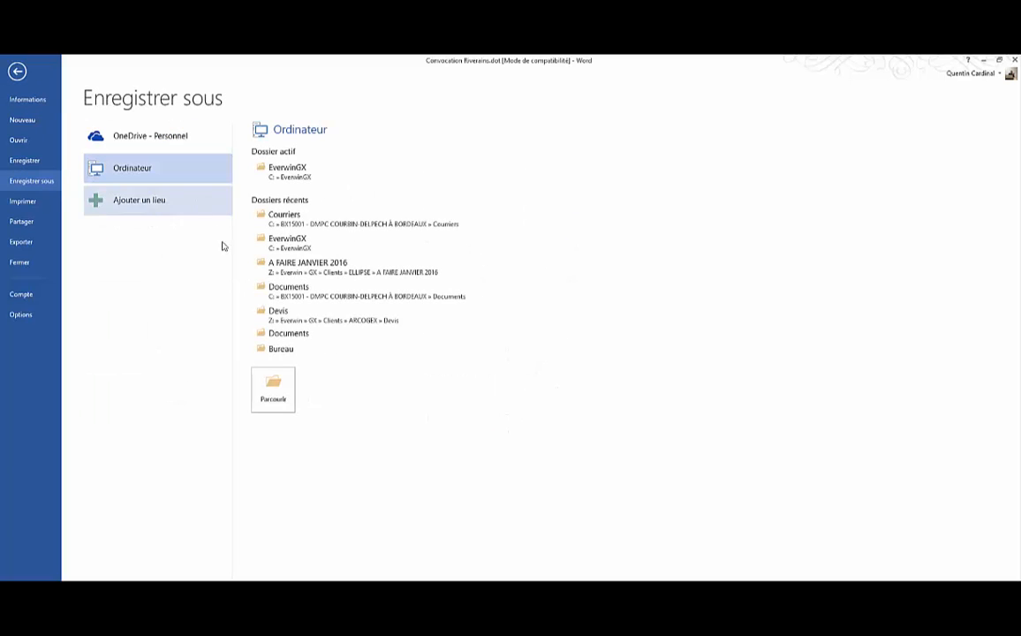
{"action": "left_click", "coordinate": [305, 175]}
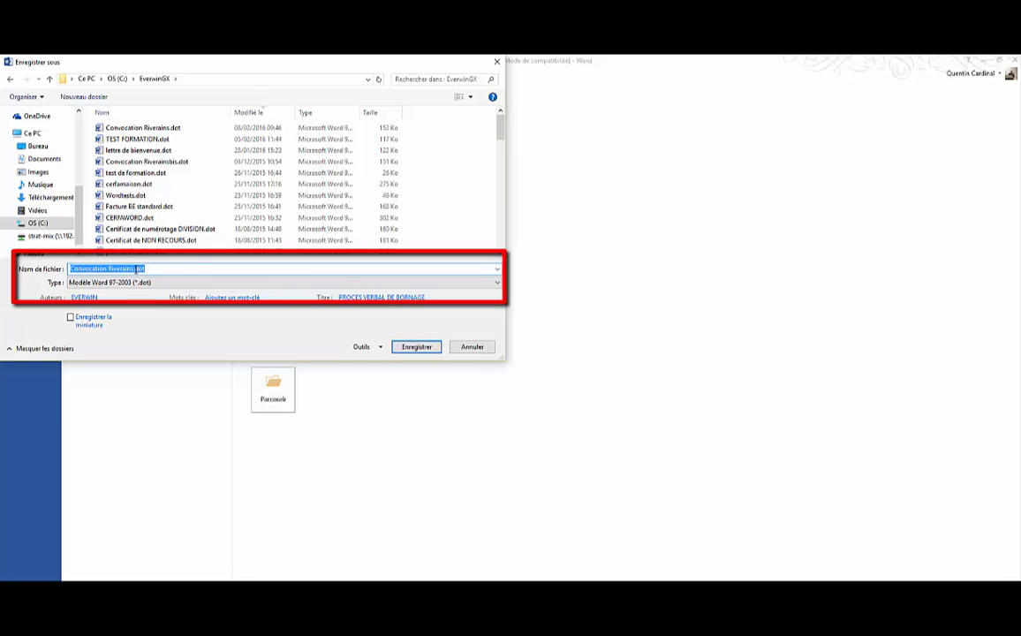
{"action": "left_click", "coordinate": [133, 268]}
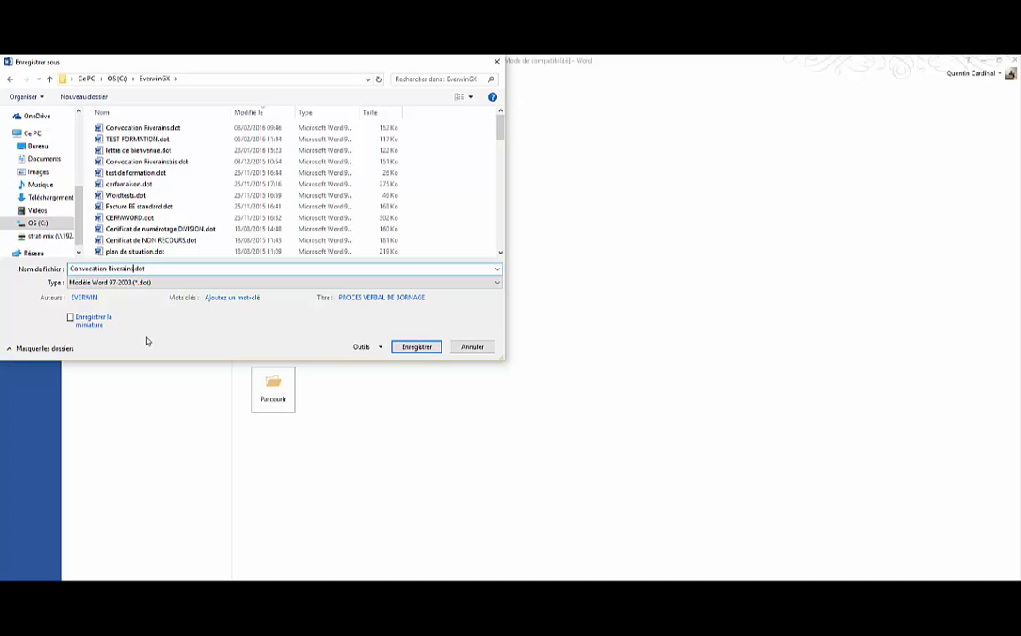
{"action": "type", "text": "2"}
{"action": "left_click", "coordinate": [415, 347]}
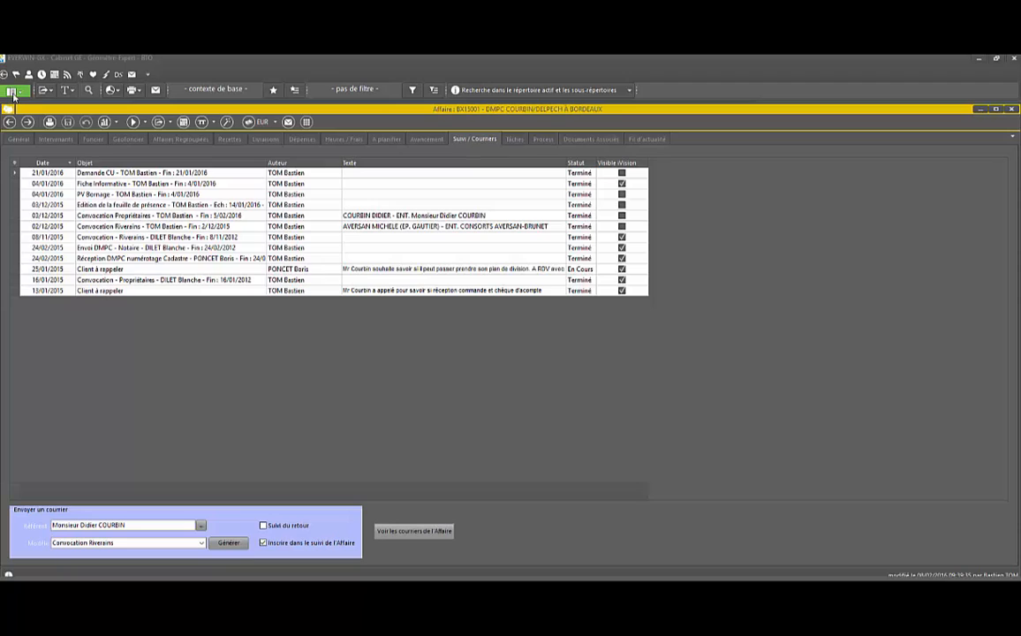
Switch to Everwin GX and open the Modèles Word settings in the Configuration module
{"action": "left_click", "coordinate": [11, 92]}
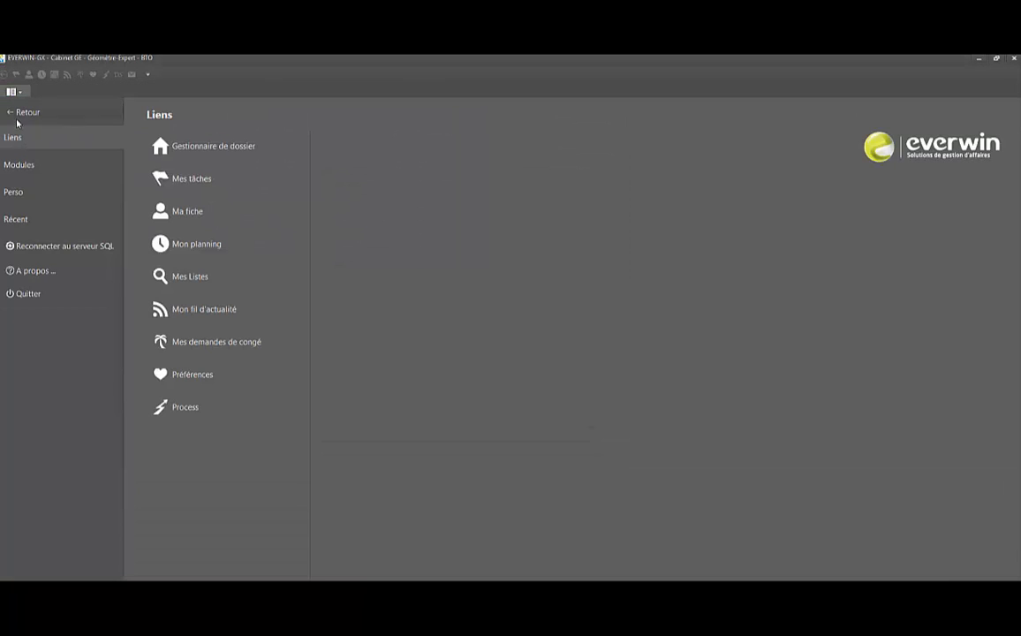
{"action": "left_click", "coordinate": [18, 167]}
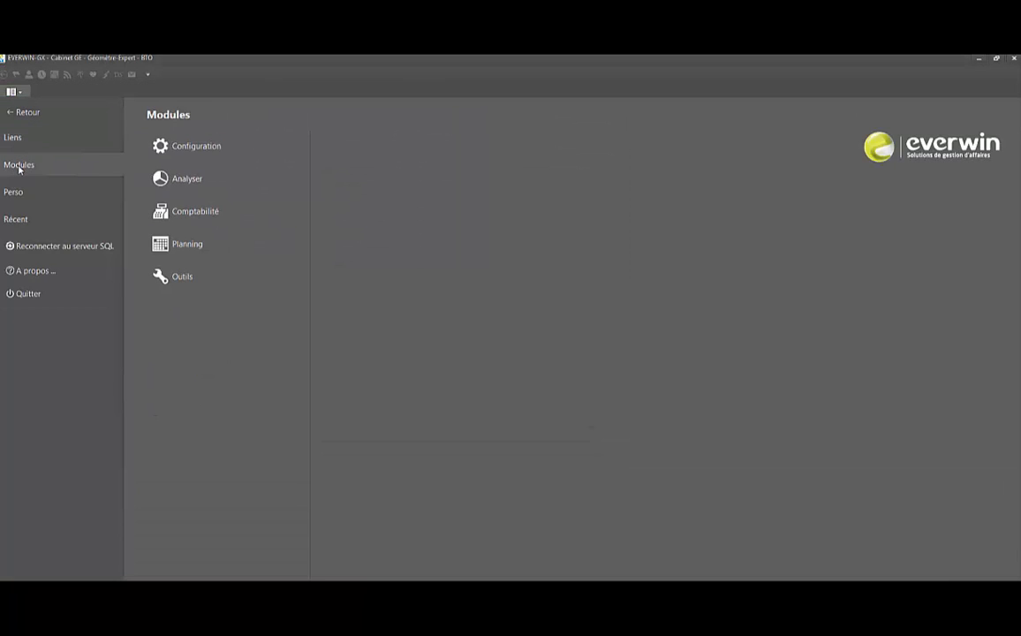
{"action": "left_click", "coordinate": [210, 153]}
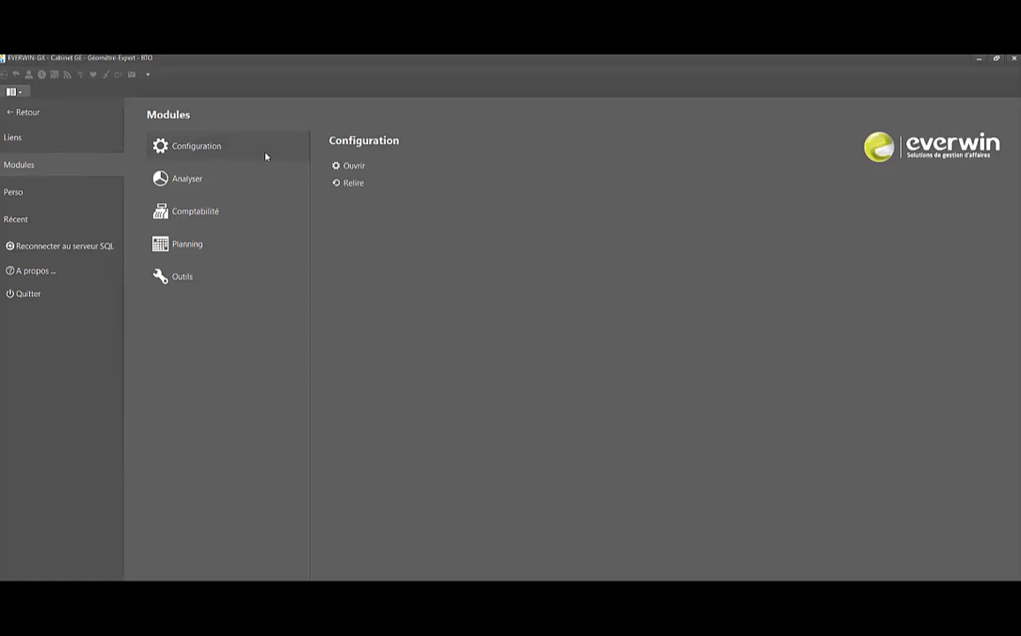
{"action": "left_click", "coordinate": [353, 167]}
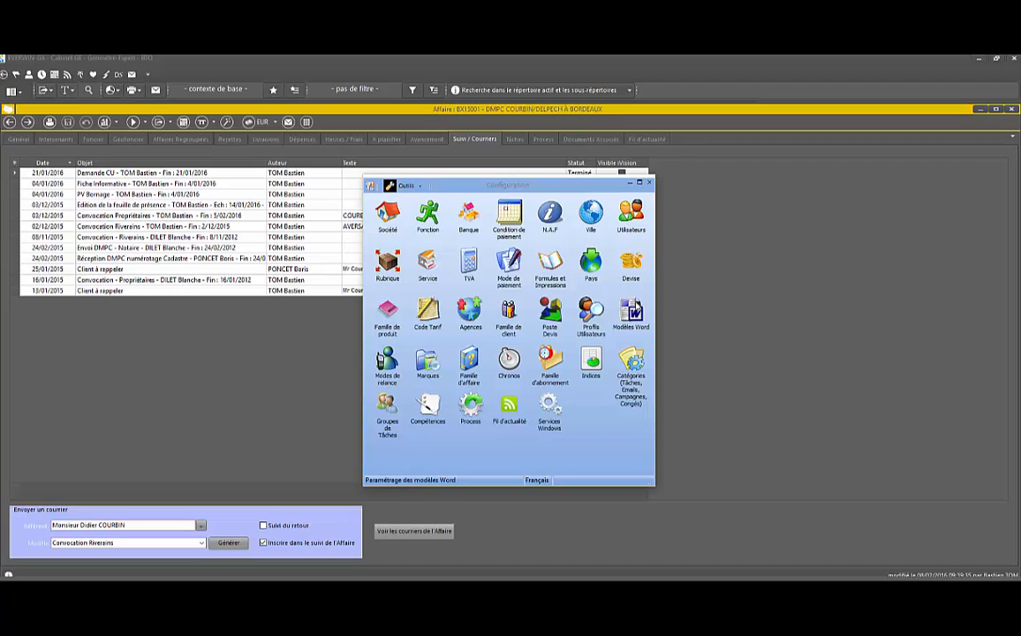
{"action": "left_click", "coordinate": [640, 320]}
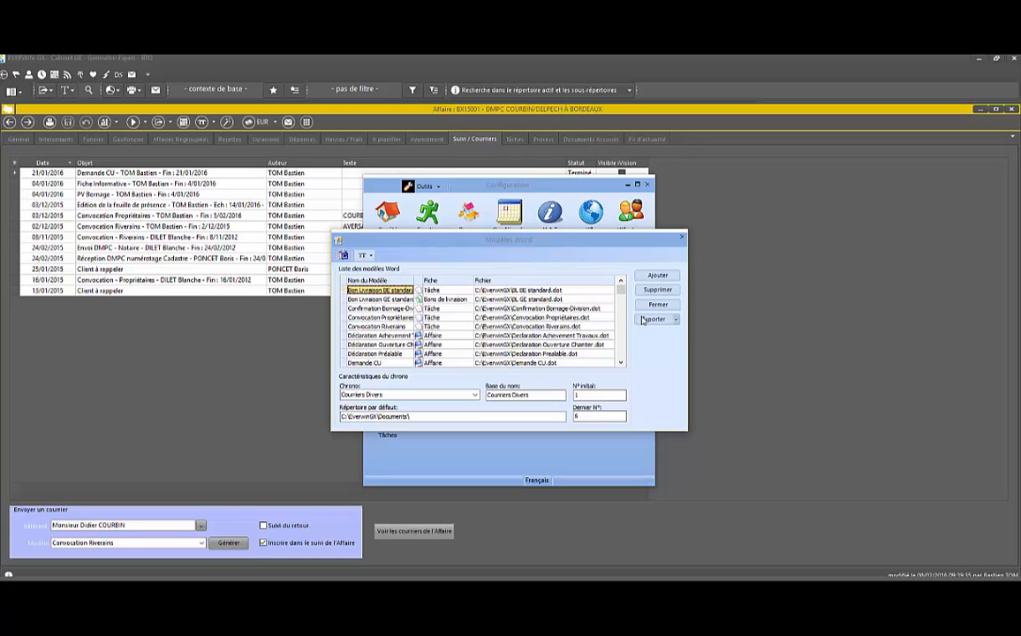
Add a Word template entry named Convocation Riverains2 and set its Fiche to Tâche
{"action": "left_click", "coordinate": [671, 276]}
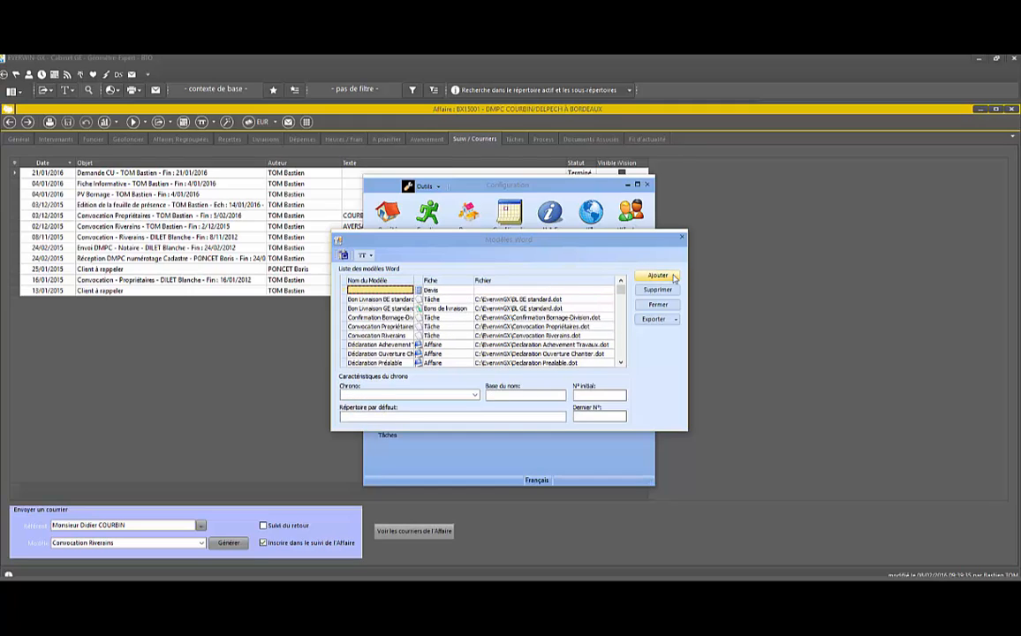
{"action": "type", "text": "Convo"}
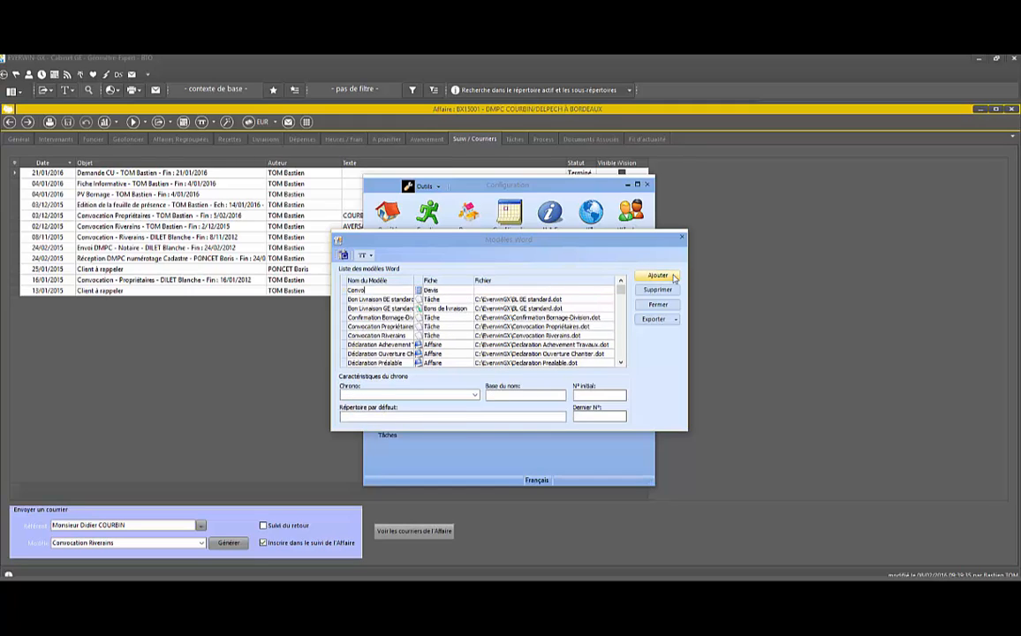
{"action": "type", "text": "cation Riverains"}
{"action": "left_click", "coordinate": [468, 292]}
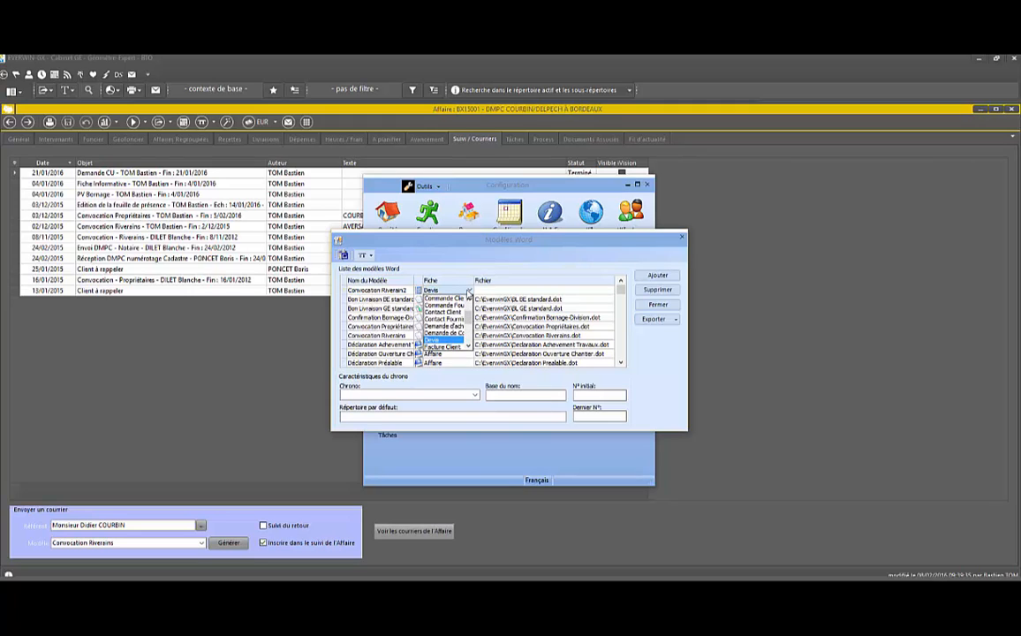
{"action": "scroll", "coordinate": [446, 336], "scroll_direction": "down", "scroll_amount": 3}
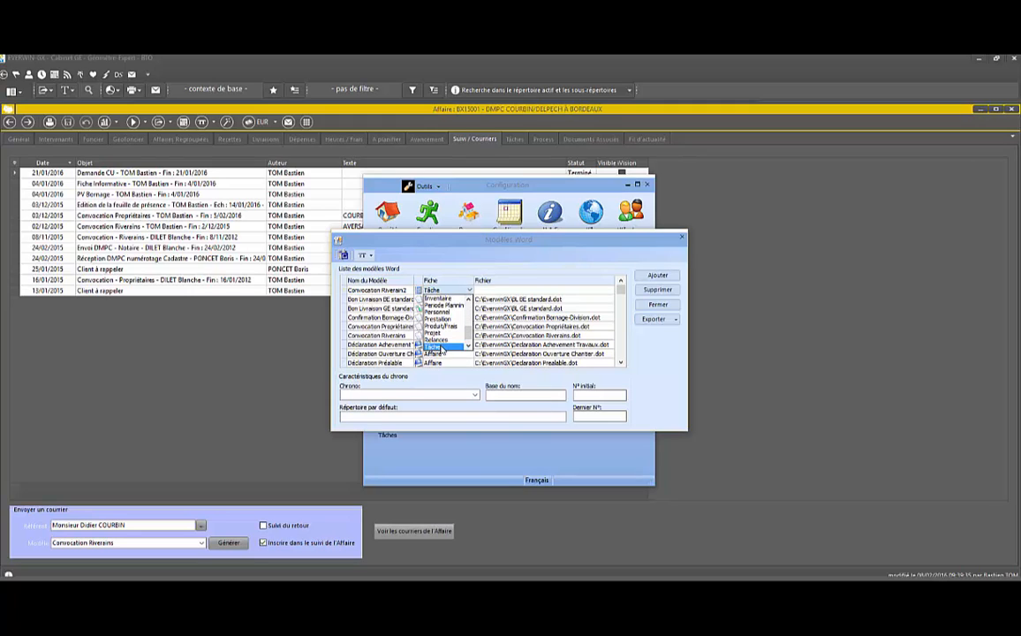
{"action": "left_click", "coordinate": [442, 349]}
Set the new entry's file path to C:\EverwinGX\Convocation Riverains2.dot and close the template and configuration windows
{"action": "left_click", "coordinate": [508, 289]}
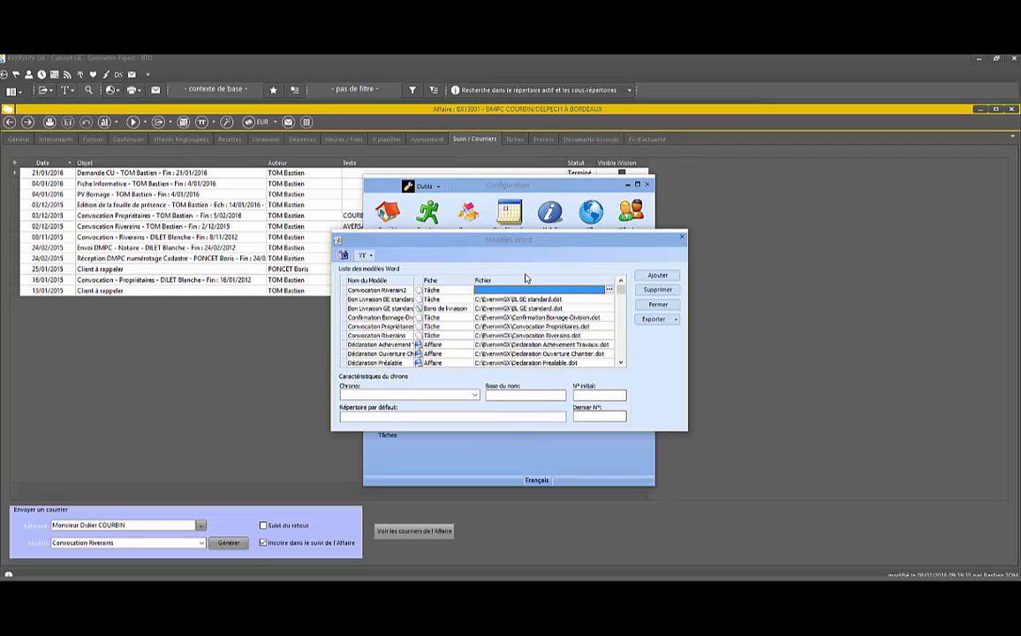
{"action": "type", "text": "C"}
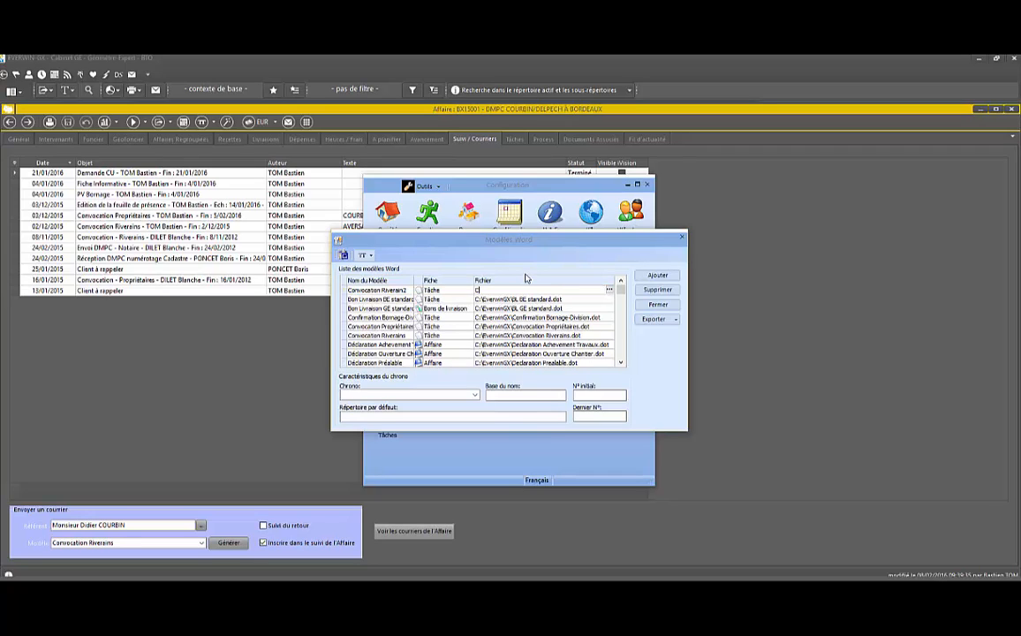
{"action": "type", "text": ":\\EverwinGX"}
{"action": "type", "text": "\\Convocation "}
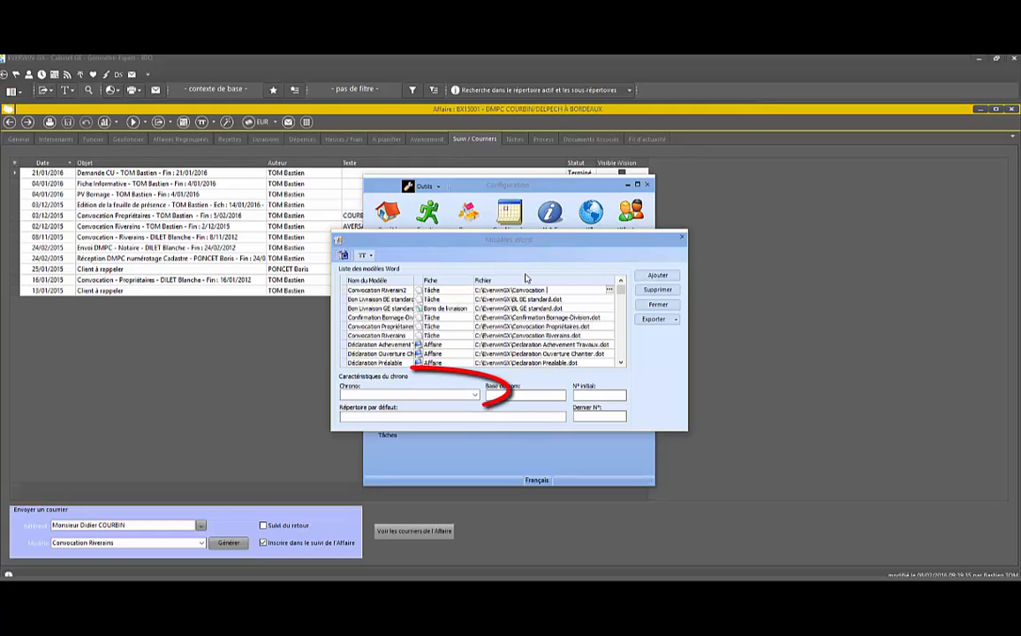
{"action": "type", "text": "River"}
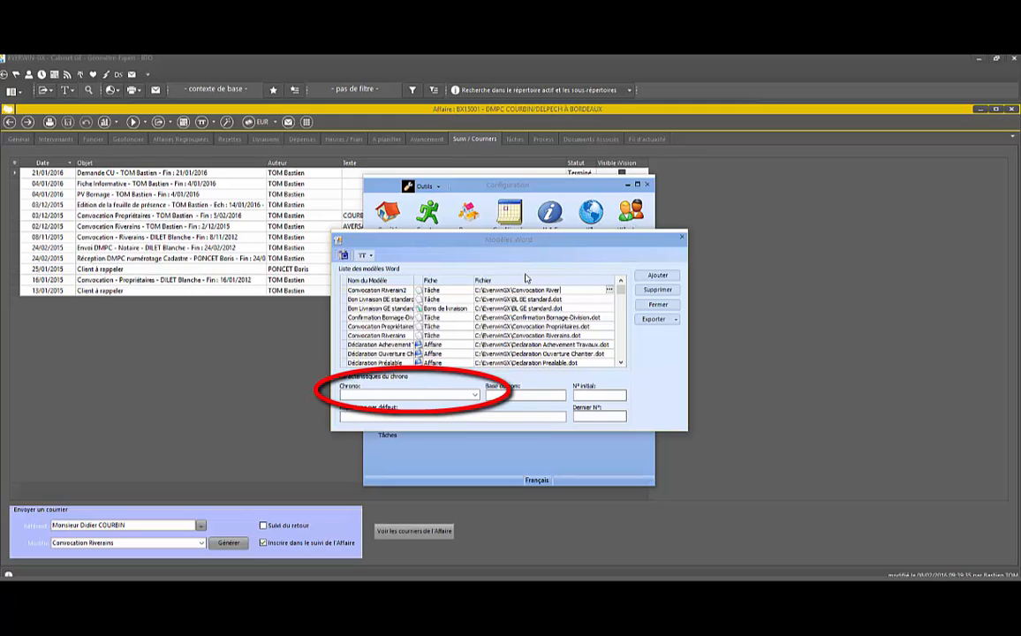
{"action": "type", "text": "ains2"}
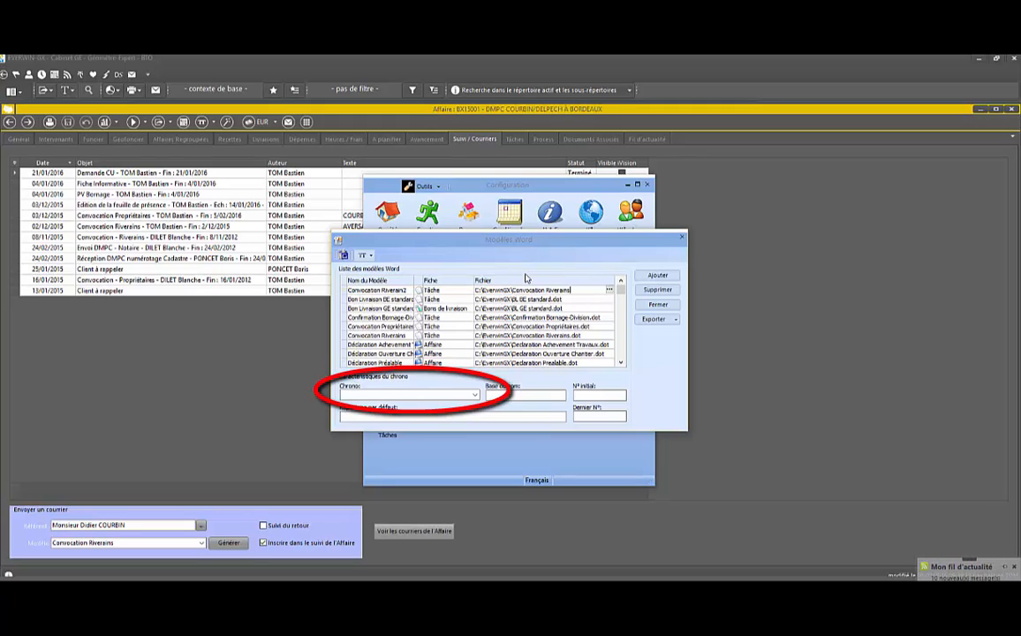
{"action": "type", "text": ".dot"}
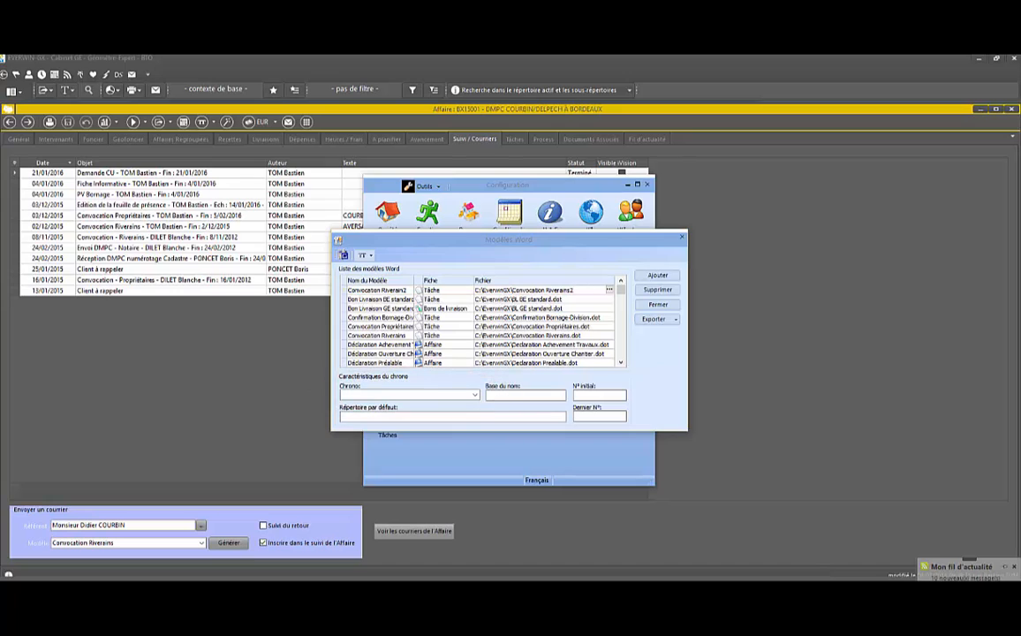
{"action": "left_click", "coordinate": [682, 237]}
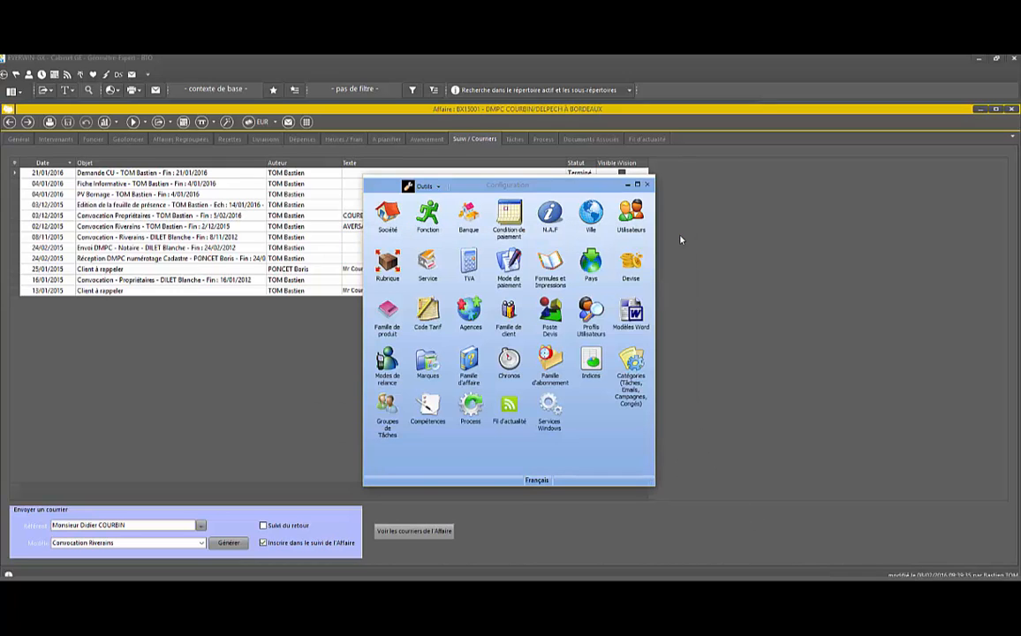
{"action": "left_click", "coordinate": [647, 186]}
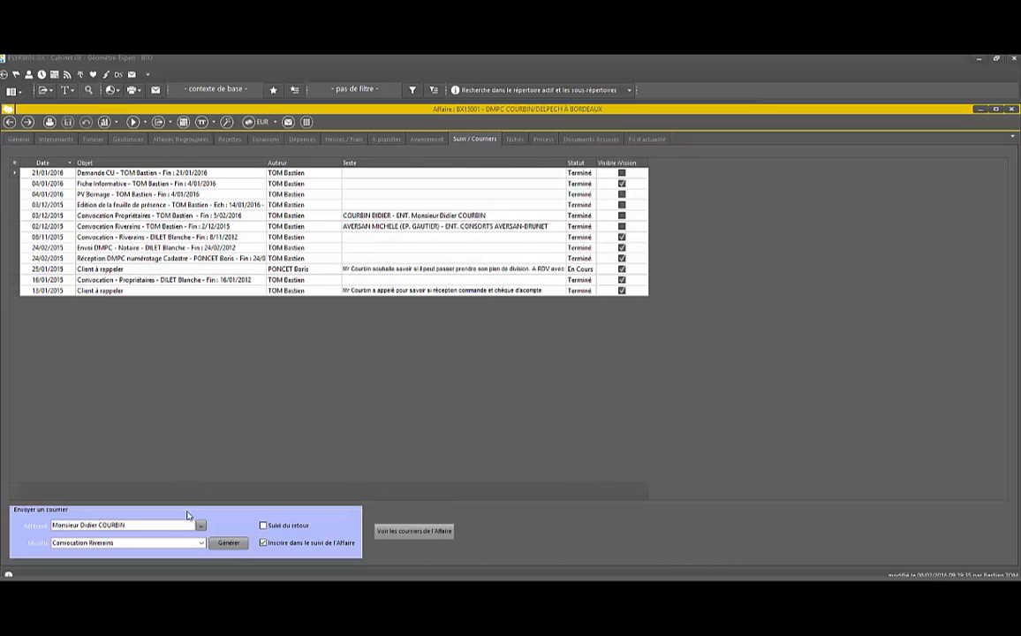
Generate a letter from the Convocation Riverains2 template for the first recipient marked Riverain and open the resulting document
{"action": "left_click", "coordinate": [202, 544]}
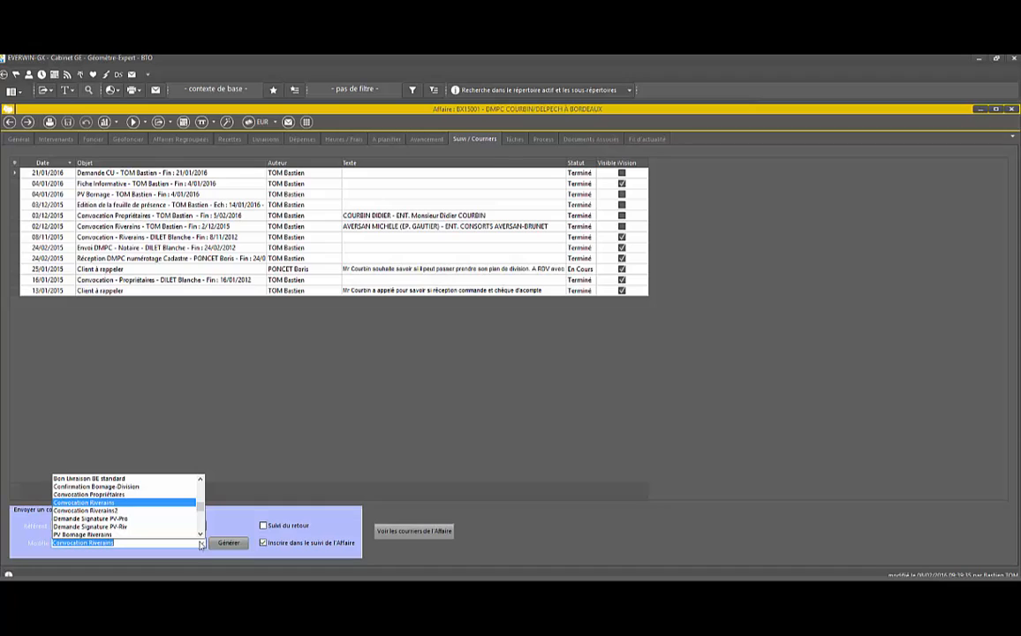
{"action": "left_click", "coordinate": [118, 511]}
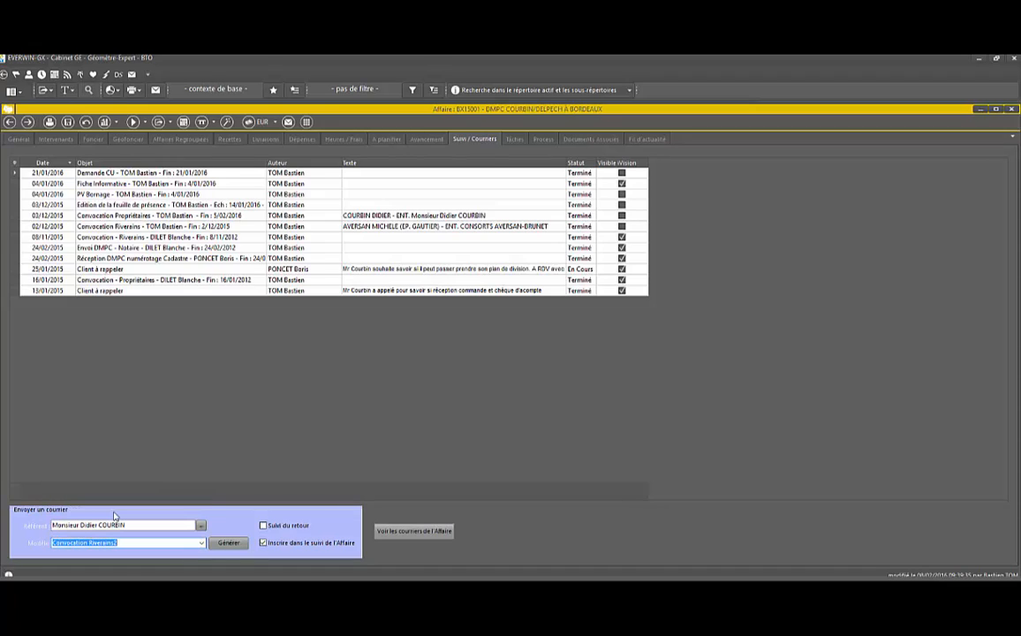
{"action": "left_click", "coordinate": [228, 543]}
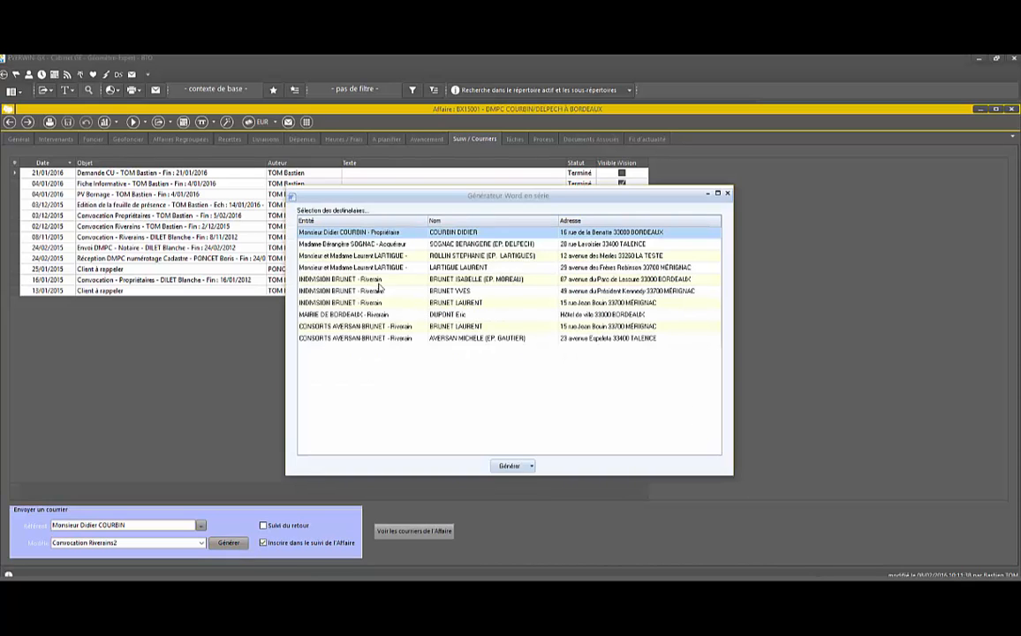
{"action": "left_click", "coordinate": [377, 280]}
{"action": "left_click", "coordinate": [513, 466]}
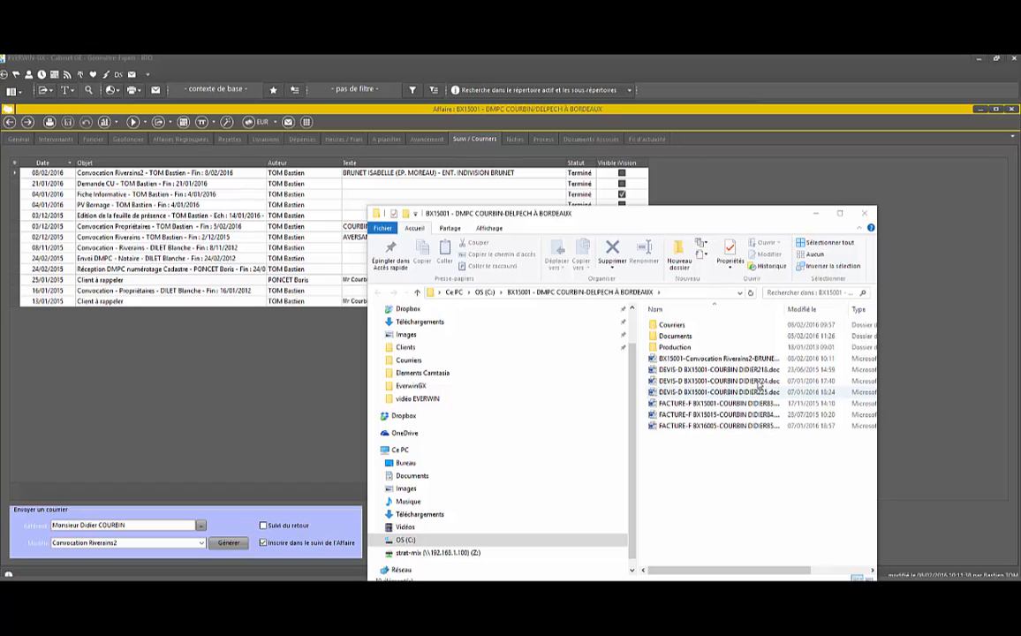
{"action": "double_click", "coordinate": [752, 360]}
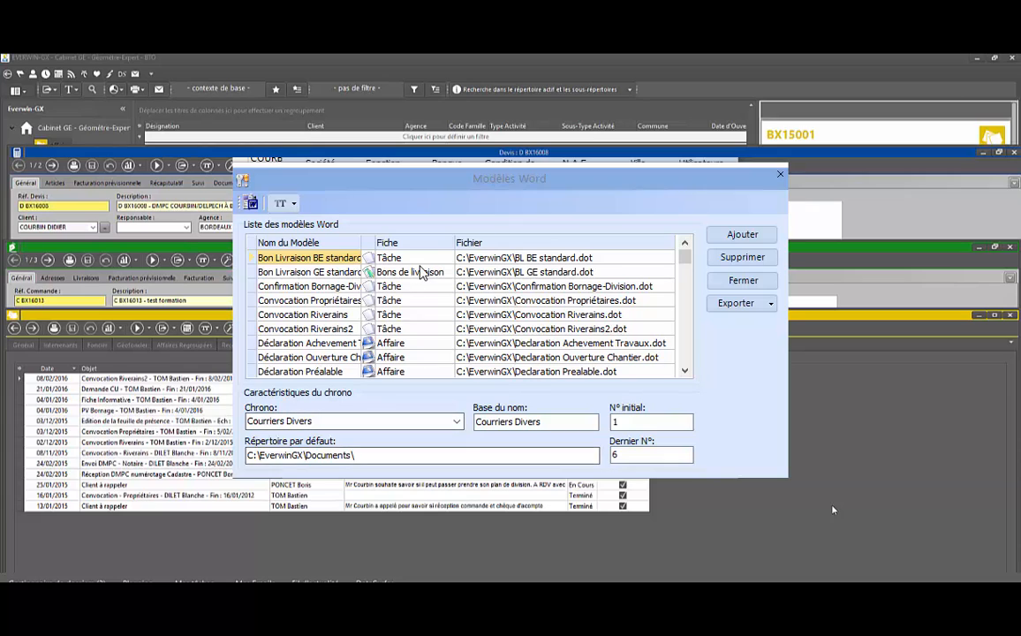
Examine the Fiche types available for the Bon Livraison BE standard template in the Modèles Word list
{"action": "left_click", "coordinate": [415, 258]}
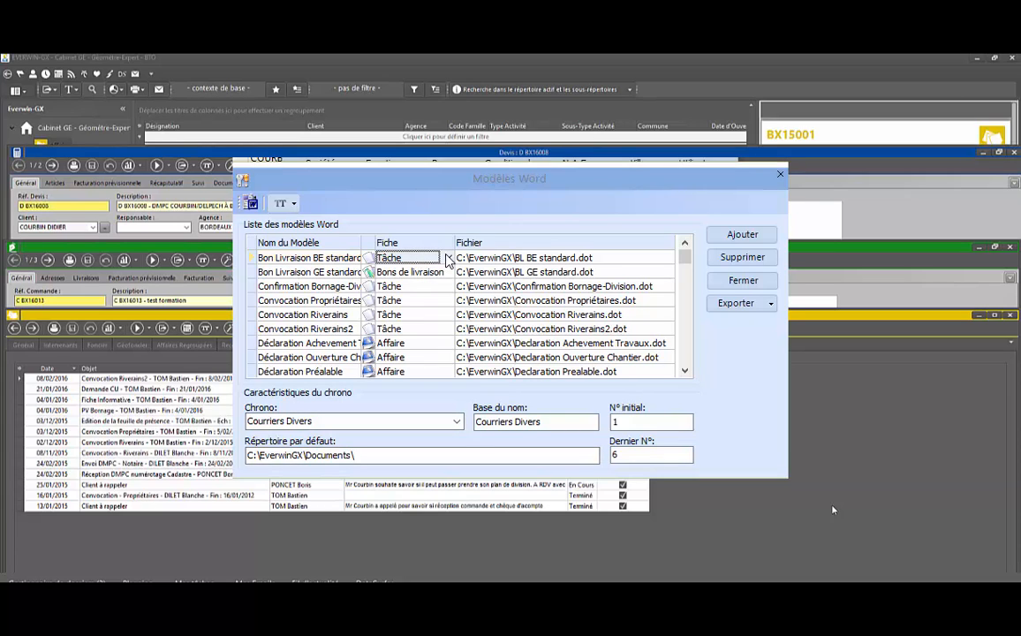
{"action": "left_click", "coordinate": [448, 258]}
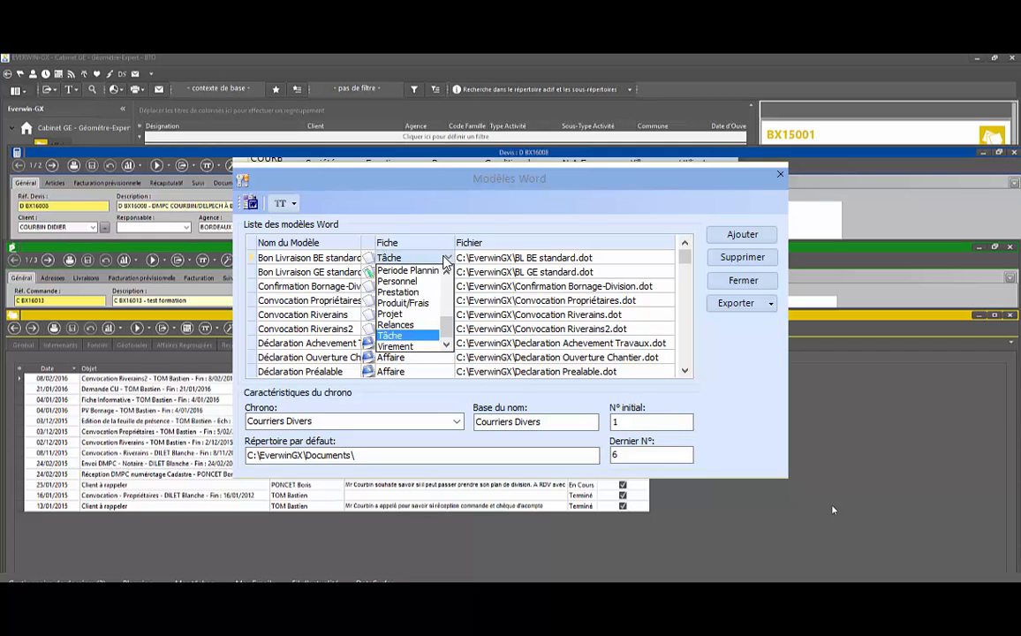
{"action": "left_click_drag", "start_coordinate": [449, 329], "coordinate": [454, 284]}
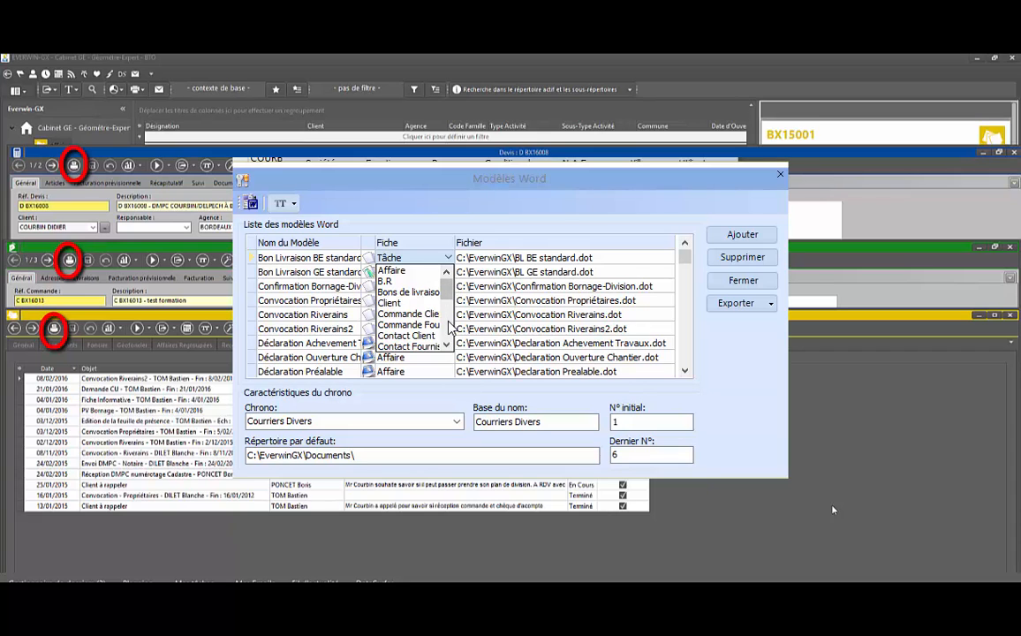
{"action": "left_click", "coordinate": [448, 346]}
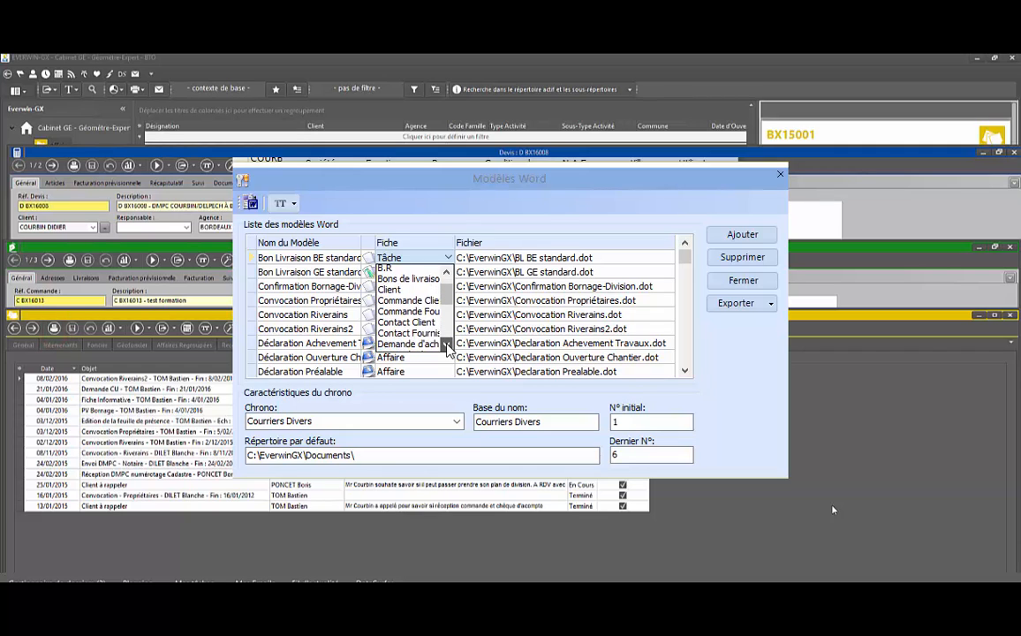
{"action": "left_click", "coordinate": [447, 345]}
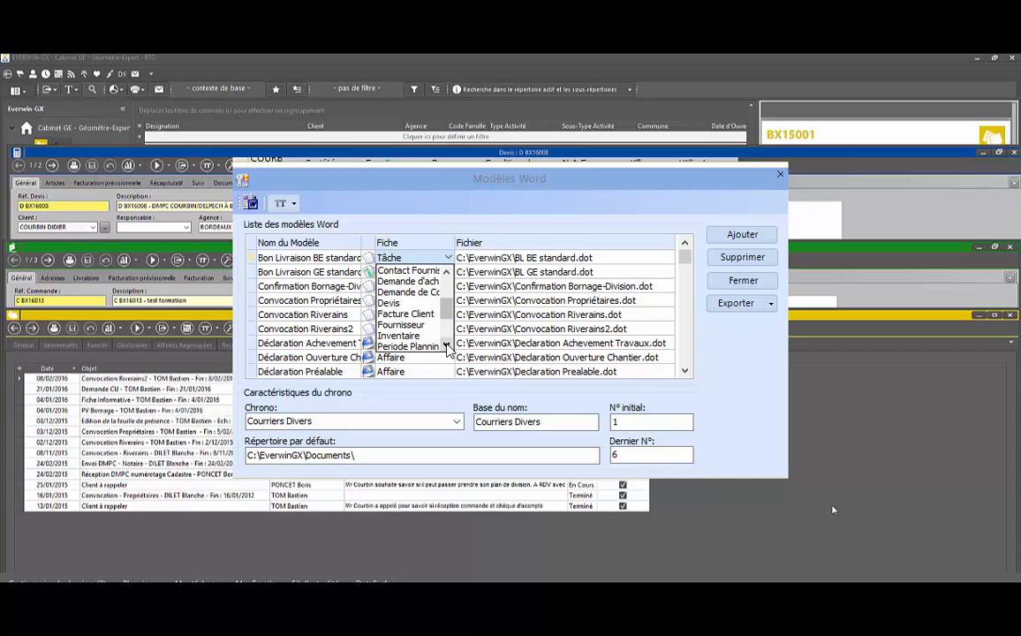
{"action": "left_click", "coordinate": [447, 346]}
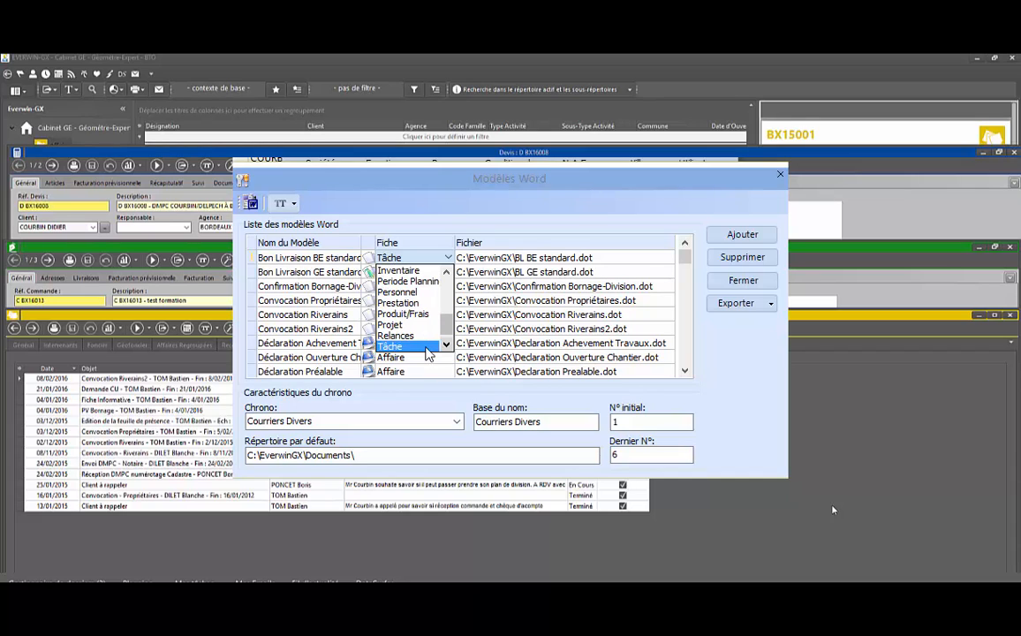